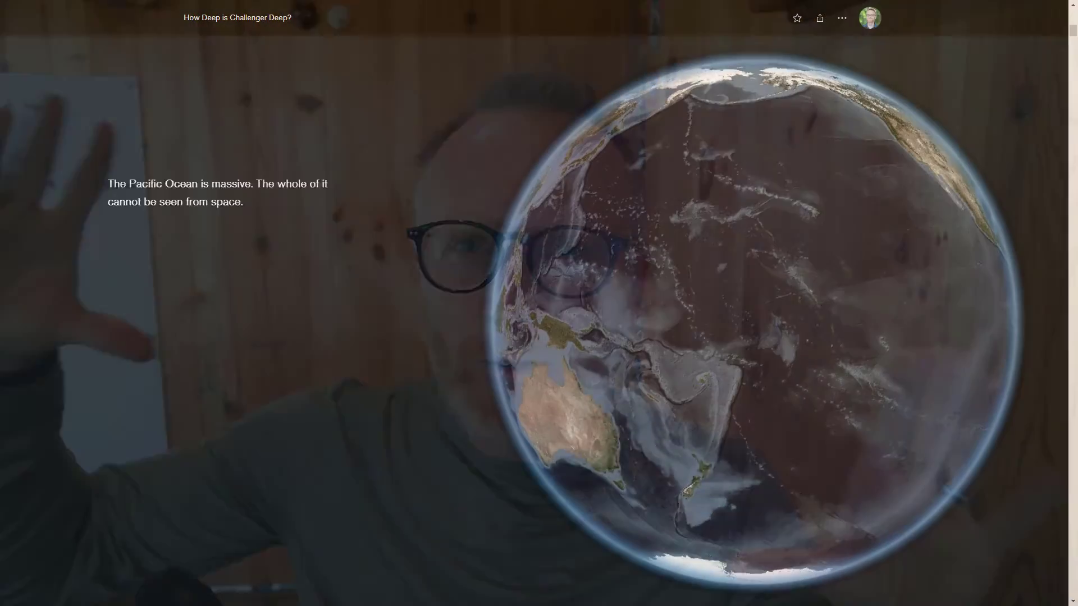
- Scroll down through the 'How Deep is Challenger Deep?' example story
scroll(224, 303, down, 10)
scroll(224, 303, down, 10)
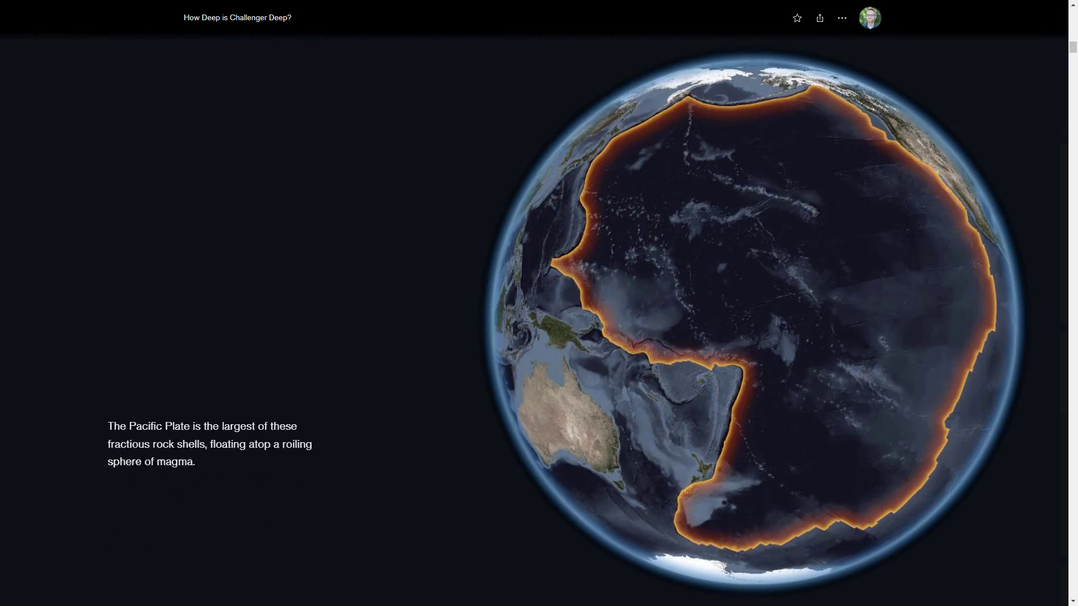
scroll(225, 303, down, 10)
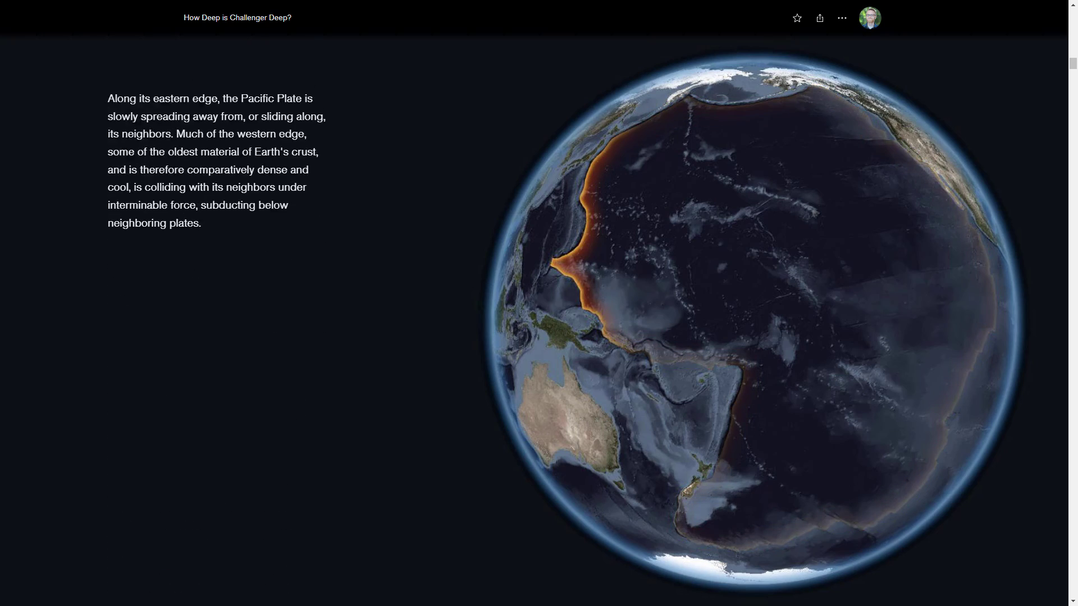
scroll(224, 303, down, 10)
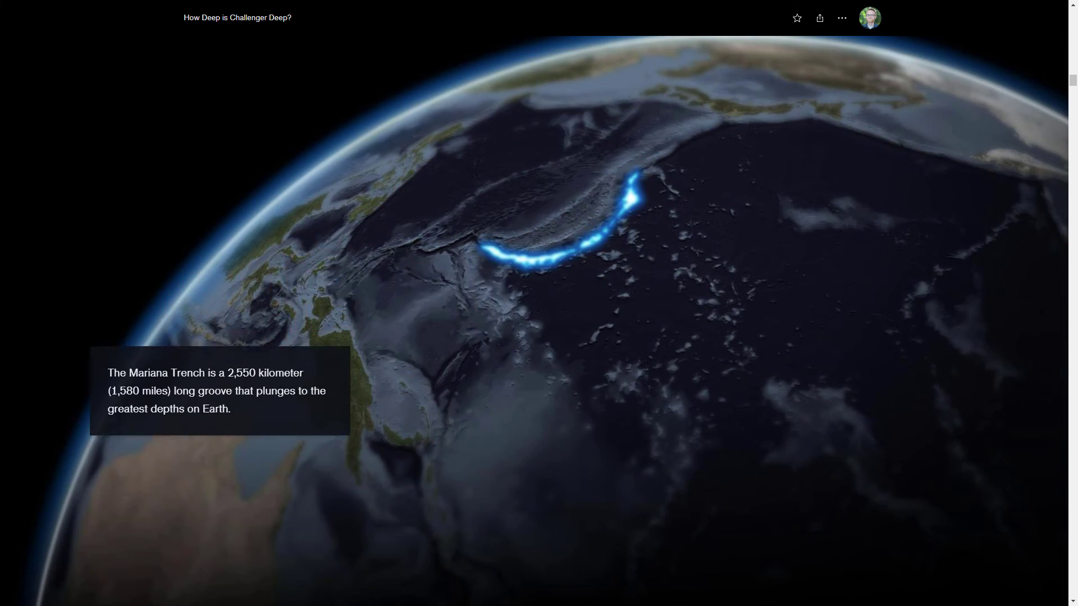
scroll(224, 303, down, 10)
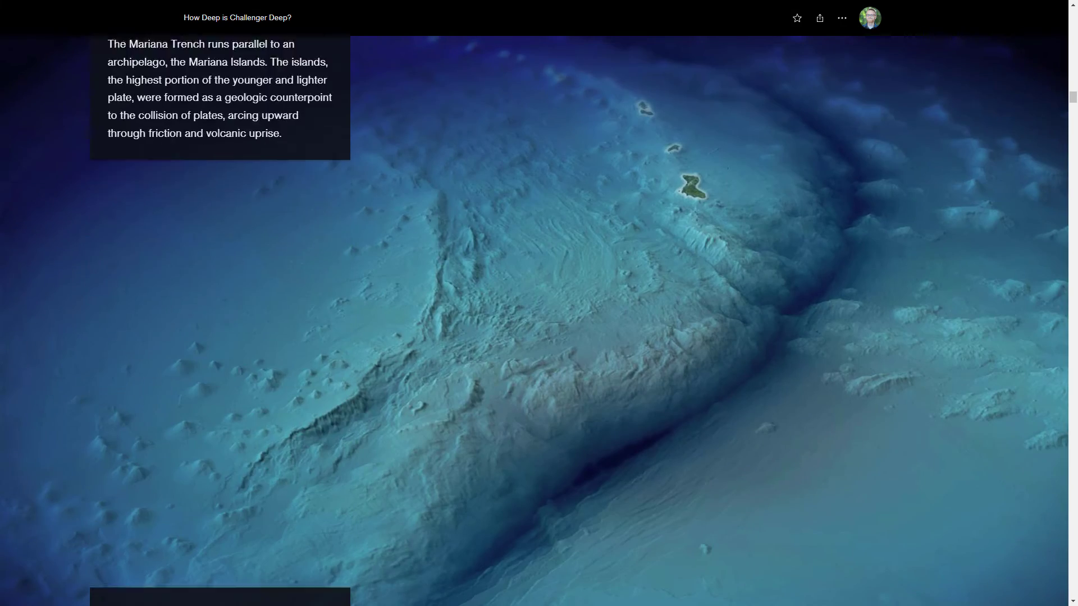
scroll(225, 303, down, 10)
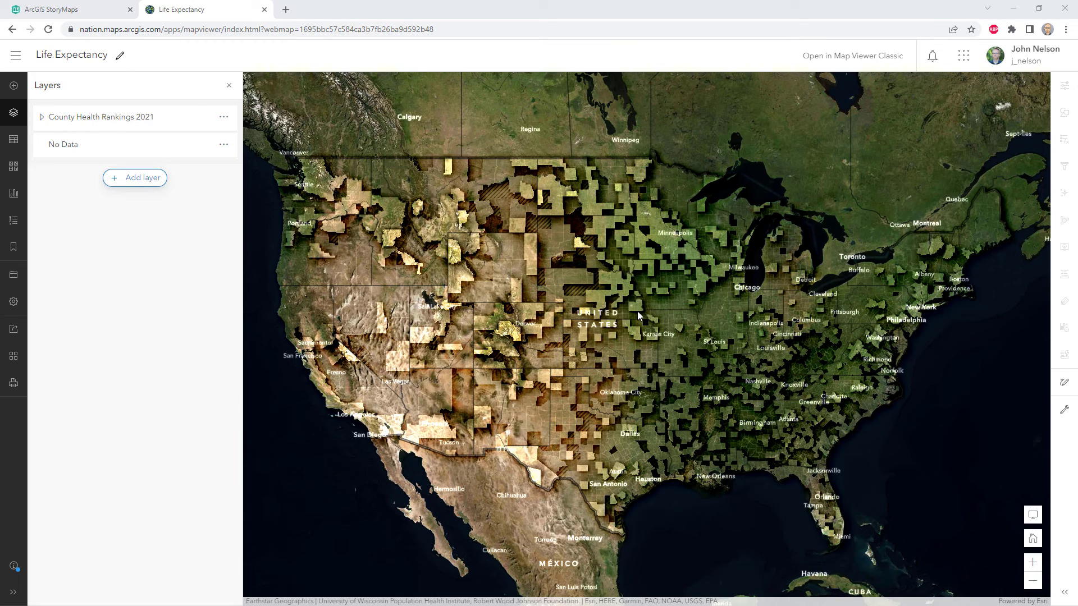
- Toggle the County Health Rankings 2021 layer off and on, then leave the Life Expectancy map unsaved
click(207, 119)
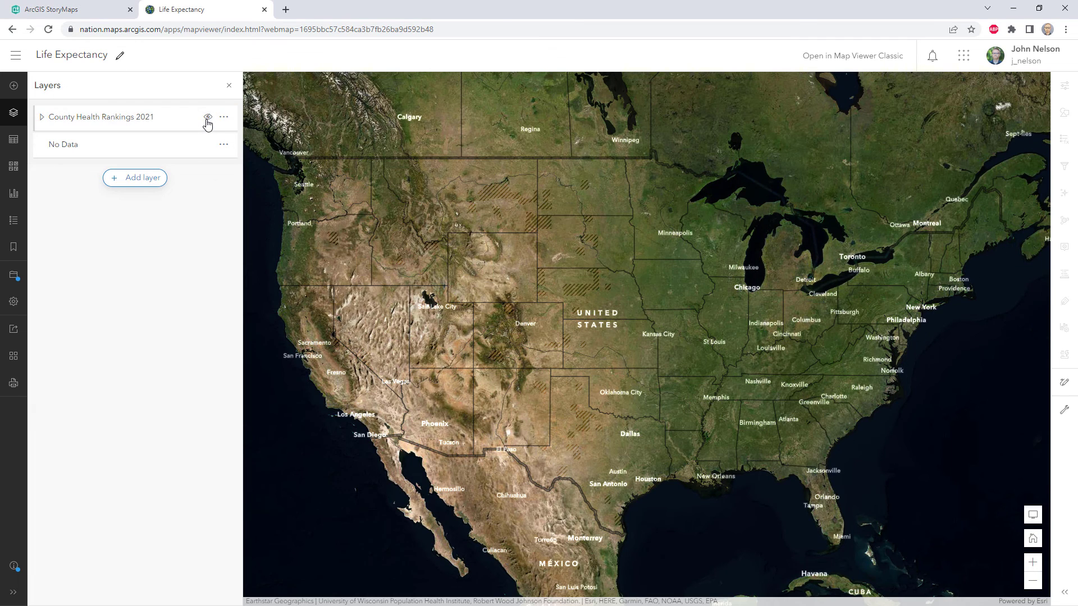
click(206, 119)
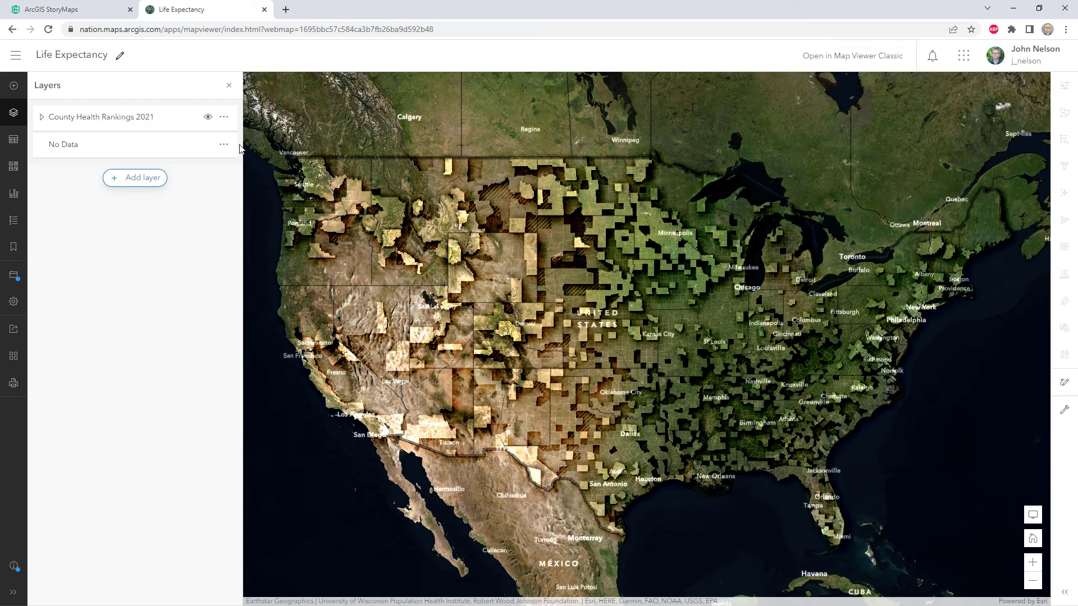
click(264, 10)
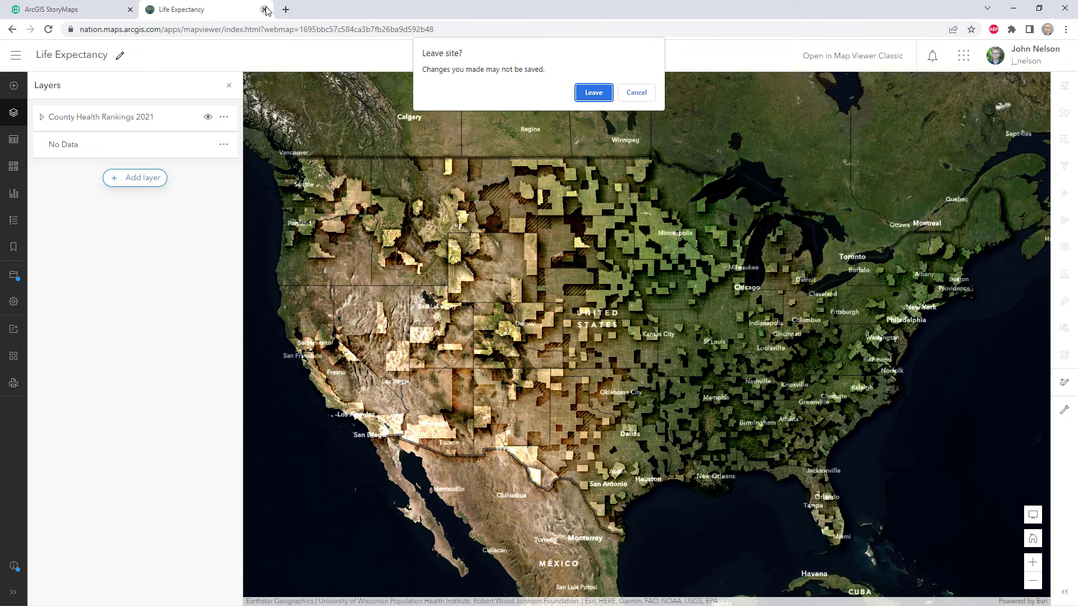
click(590, 96)
- Switch the browser to full screen and start a new story from scratch
click(81, 29)
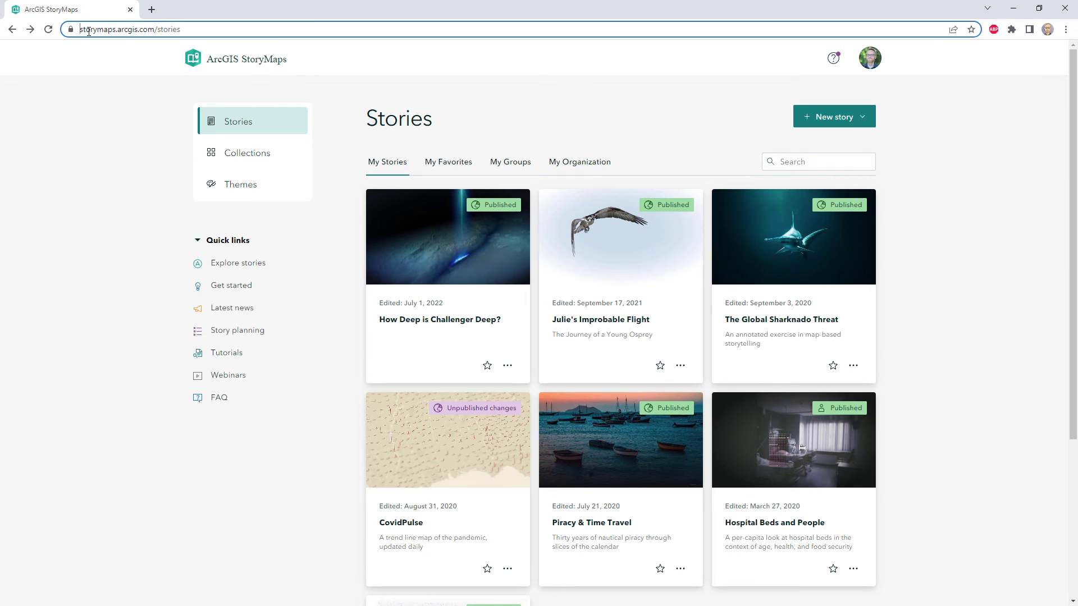
click(218, 34)
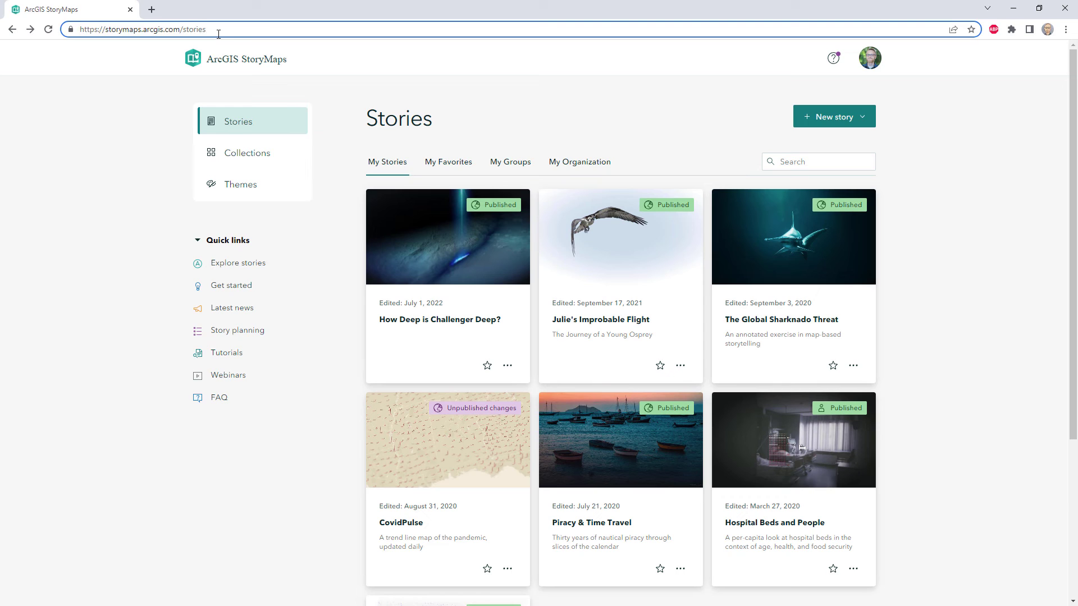
key(F11)
click(819, 84)
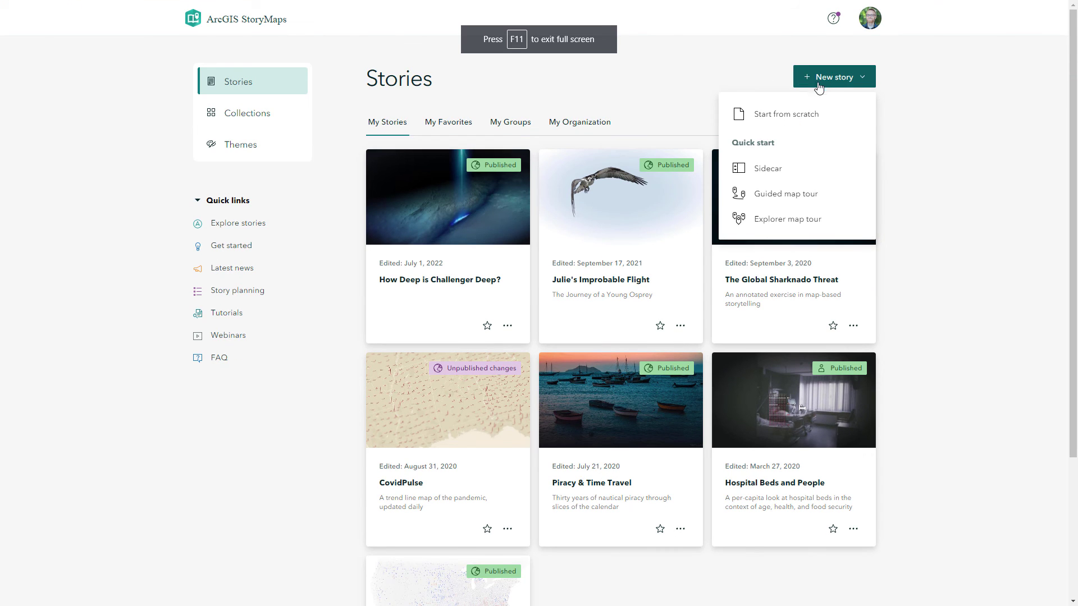
click(790, 118)
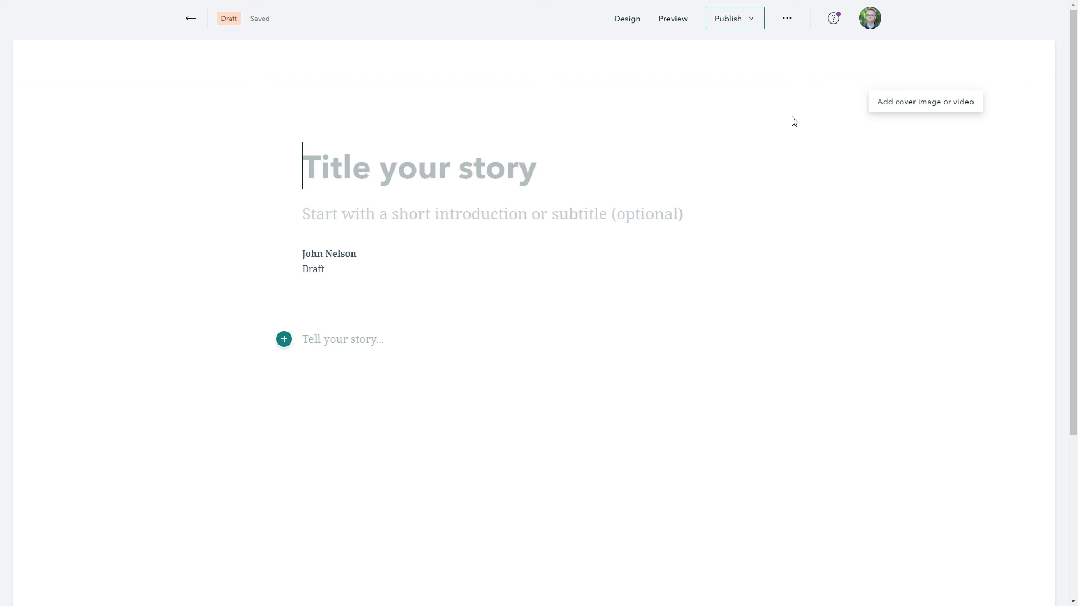
- Title the story 'Map Choreography' with subtitle 'how to swoop and dive around a map to tell a location-based narrative'
text(Map )
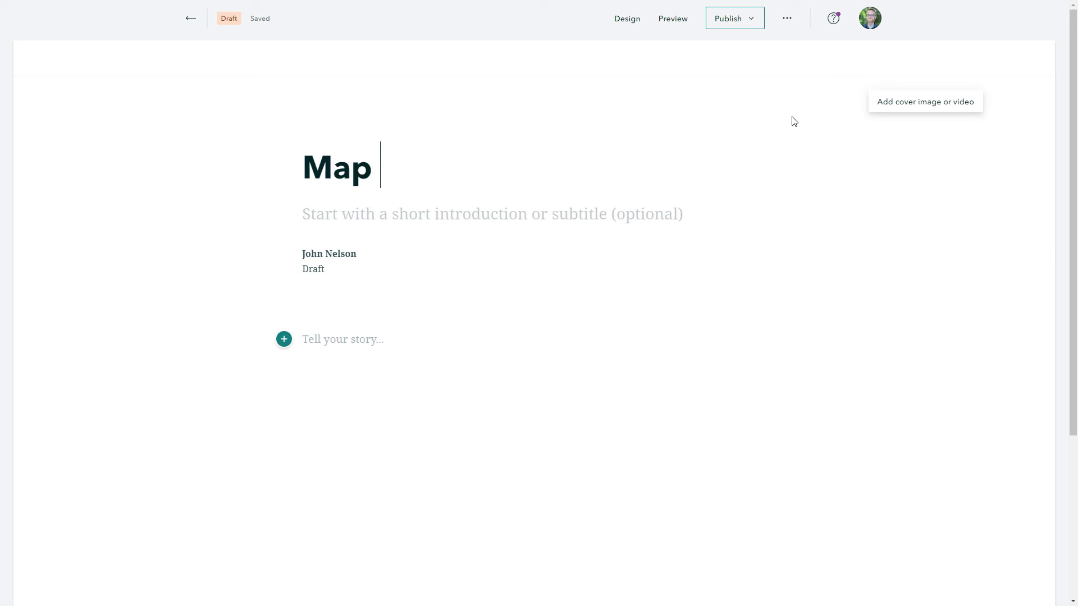
text(Choreograph)
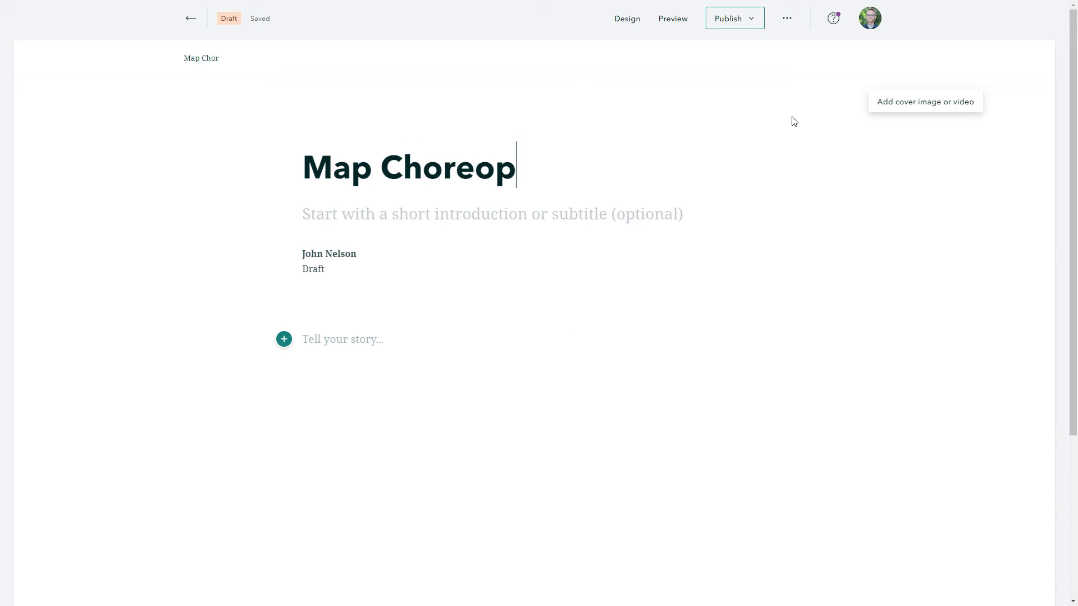
text(y)
click(485, 218)
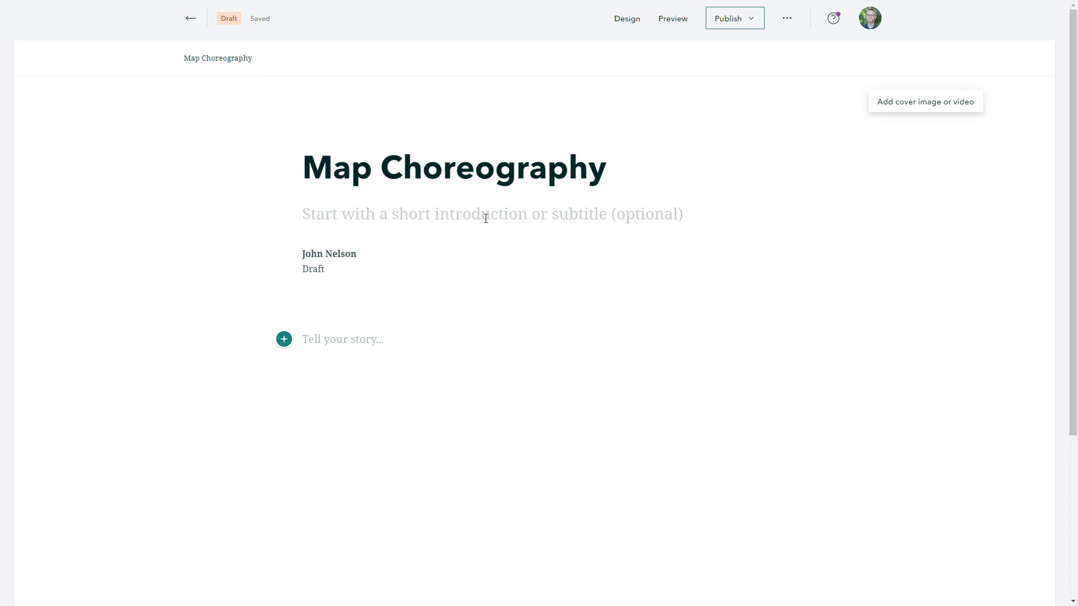
text(how to s)
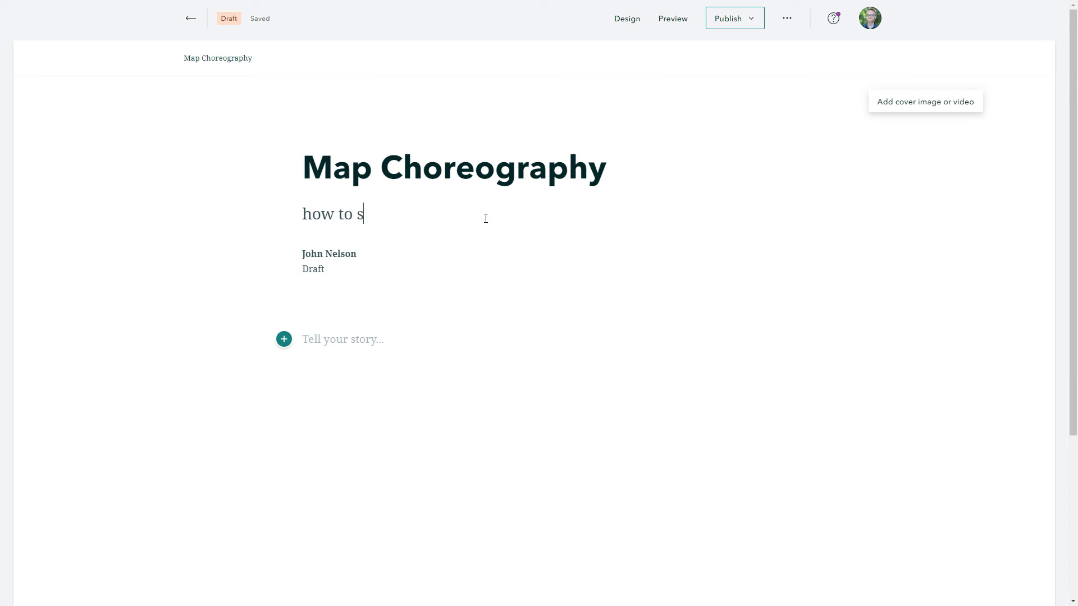
text(woop and dive arou)
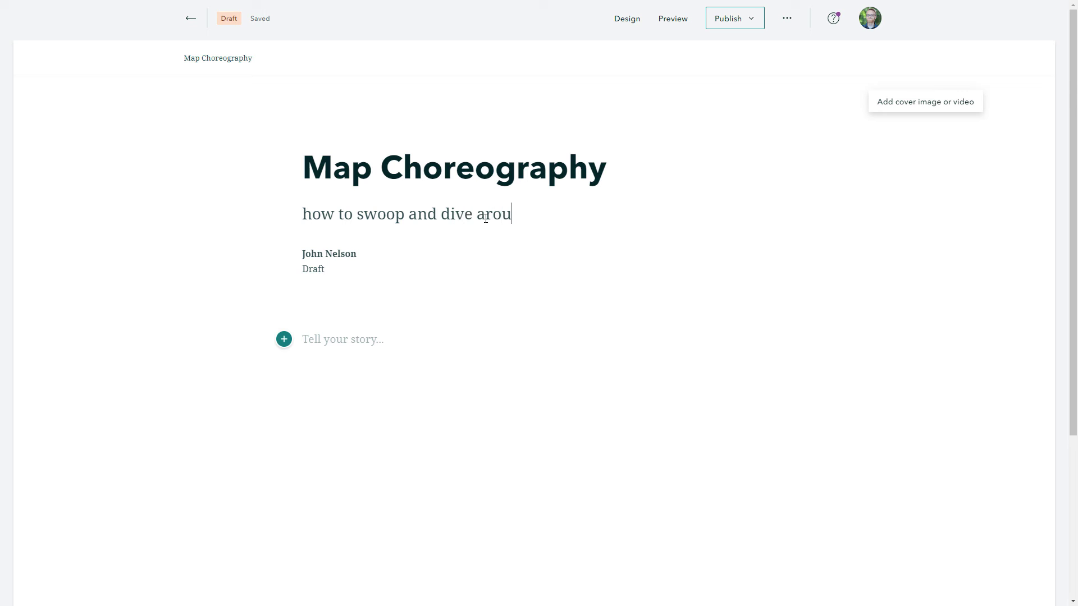
text(nd a map to tel)
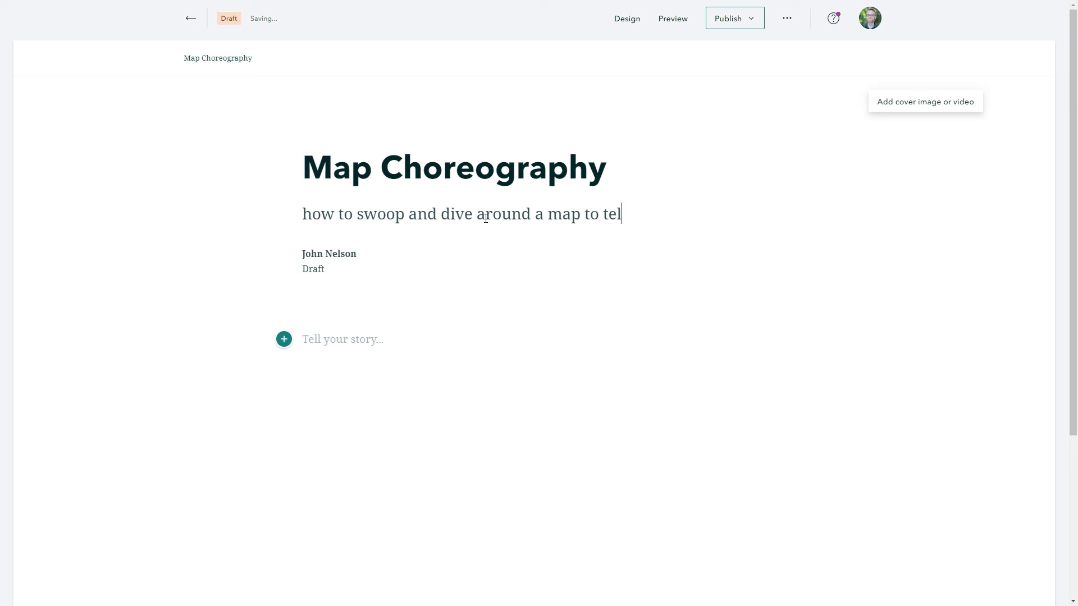
text(l a location)
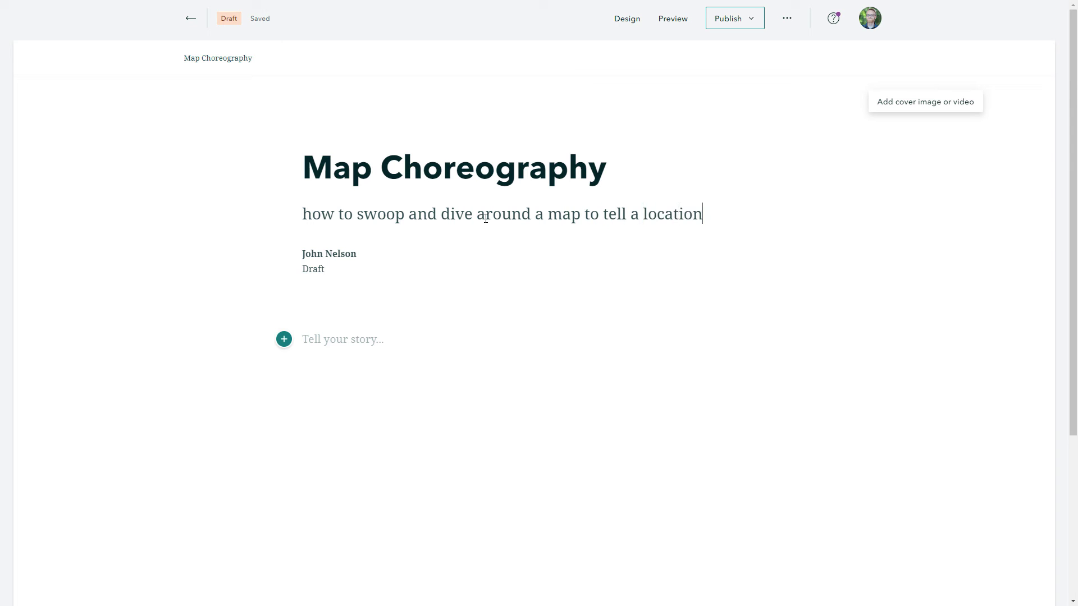
text(-based narrative)
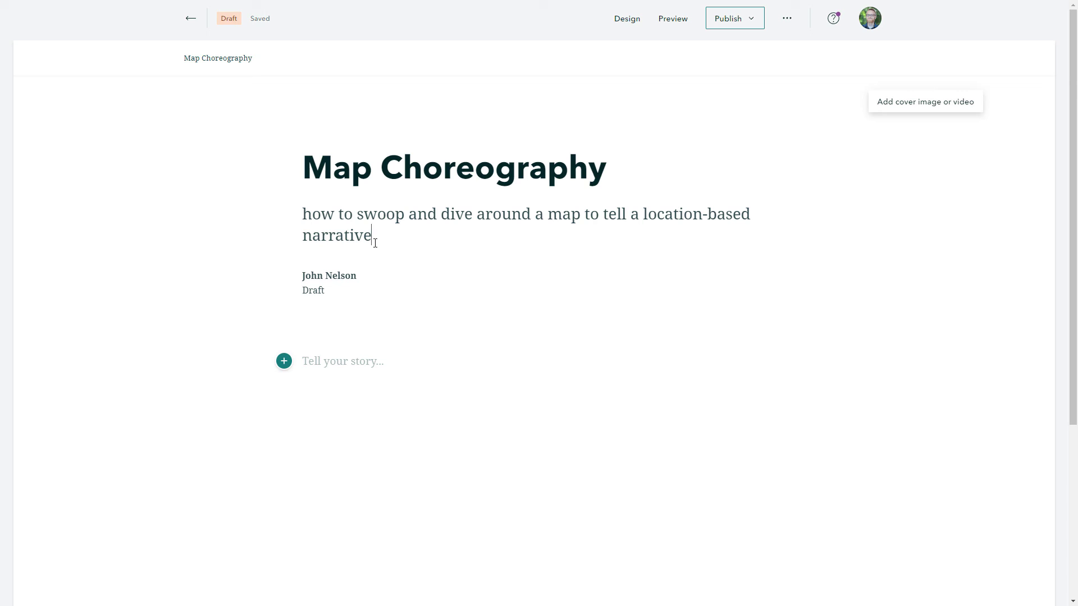
click(332, 364)
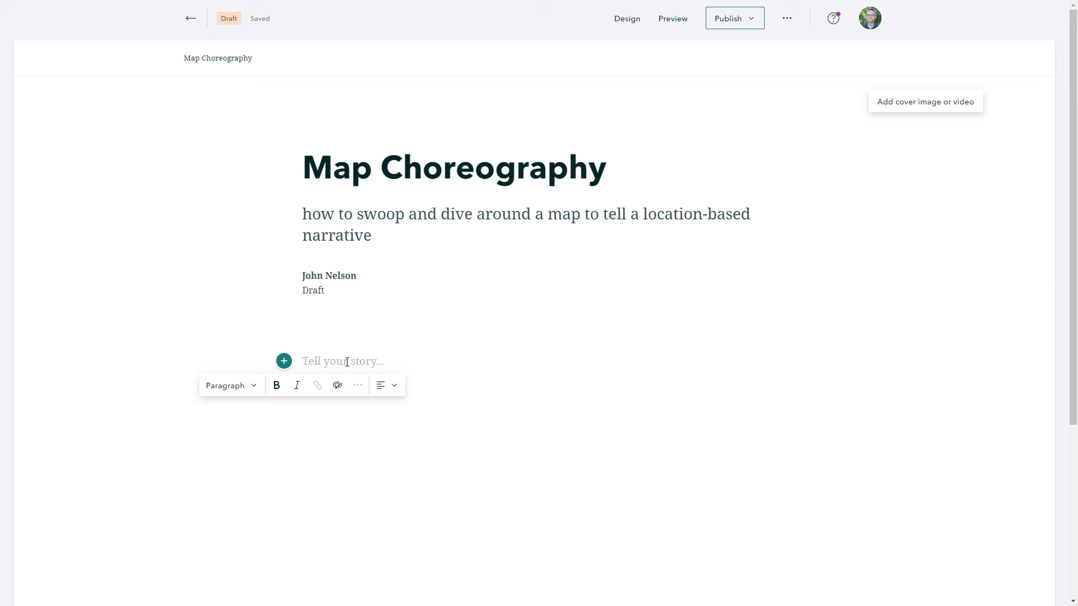
- Begin the body paragraph with 'Introduce the them' and bring up the insert-block menu
text(Introduce)
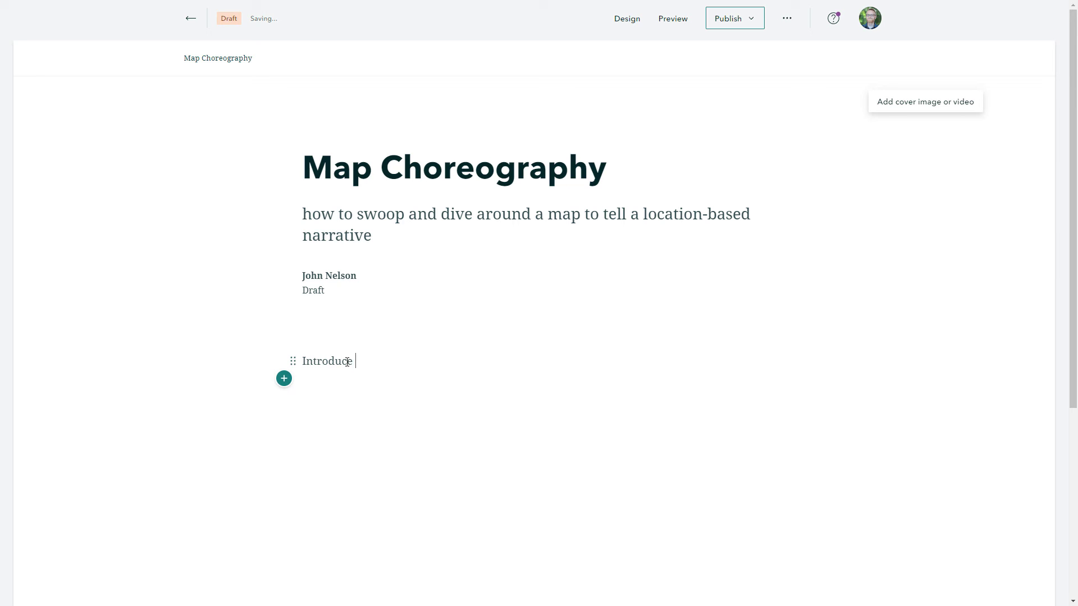
text( the theme.)
click(284, 379)
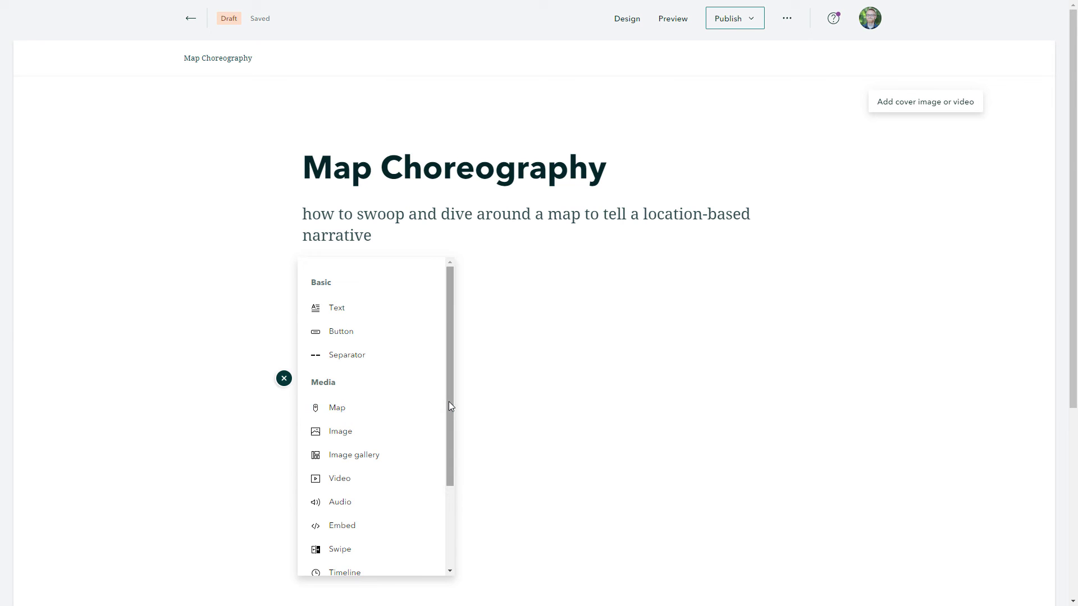
- Insert a Sidecar block using the Floating layout
drag(449, 402, 448, 485)
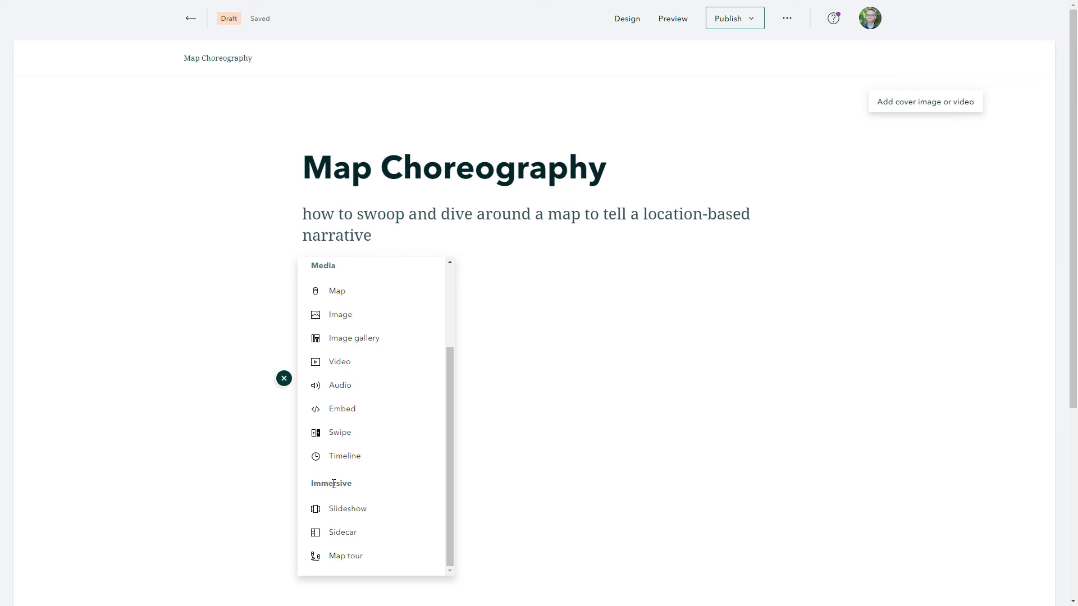
click(374, 538)
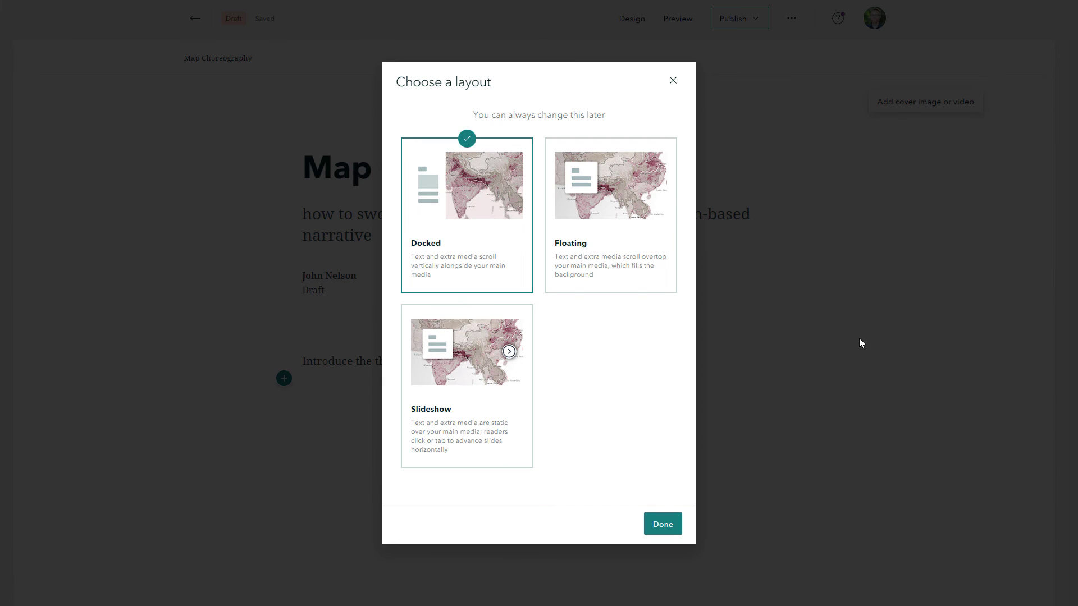
click(599, 211)
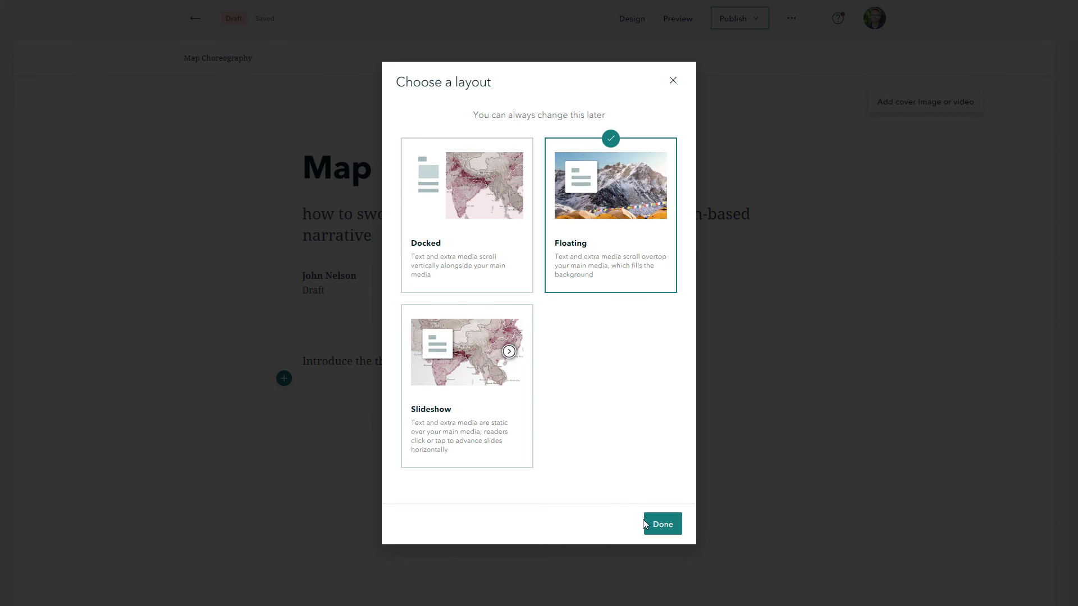
click(664, 533)
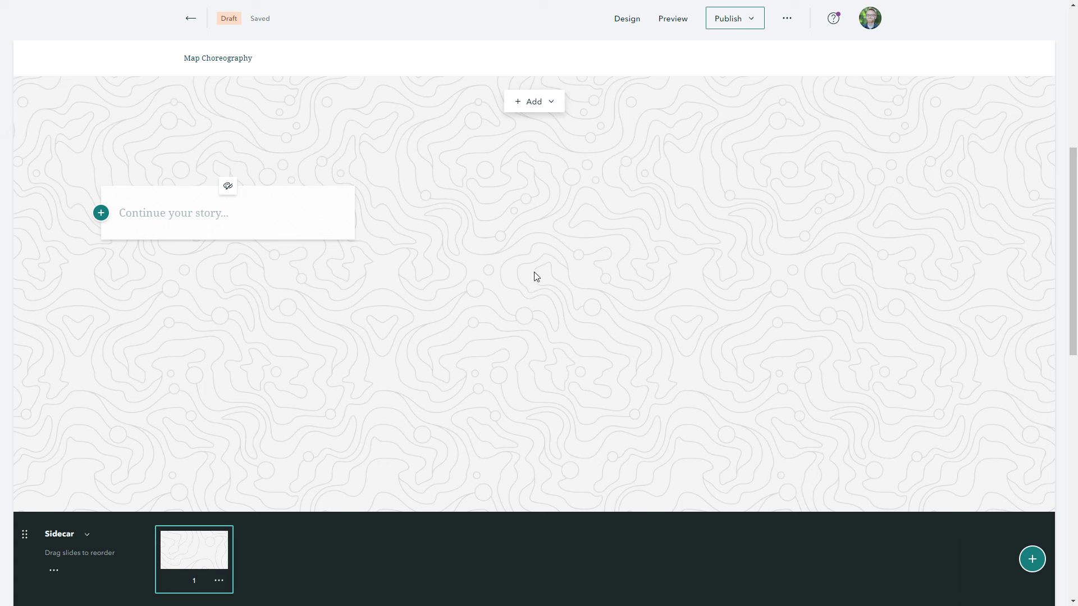
click(534, 104)
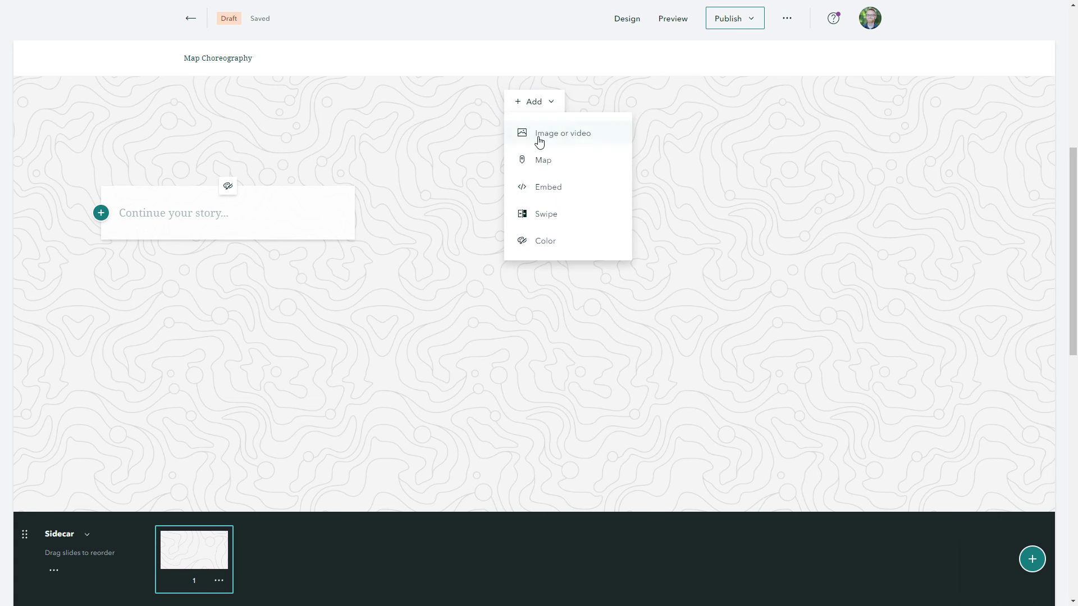
click(540, 161)
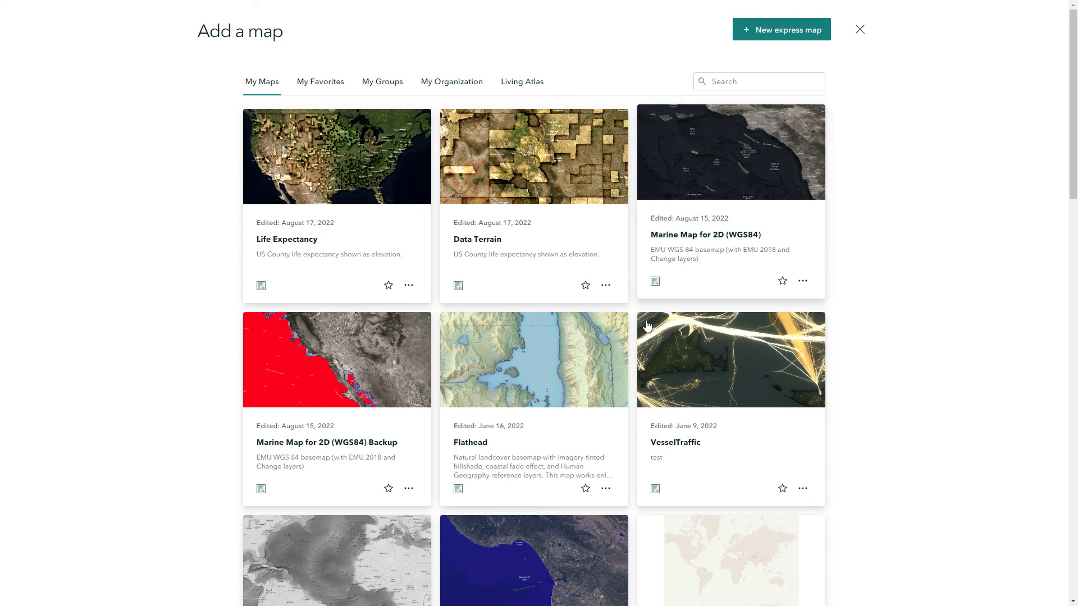
scroll(464, 423, down, 6)
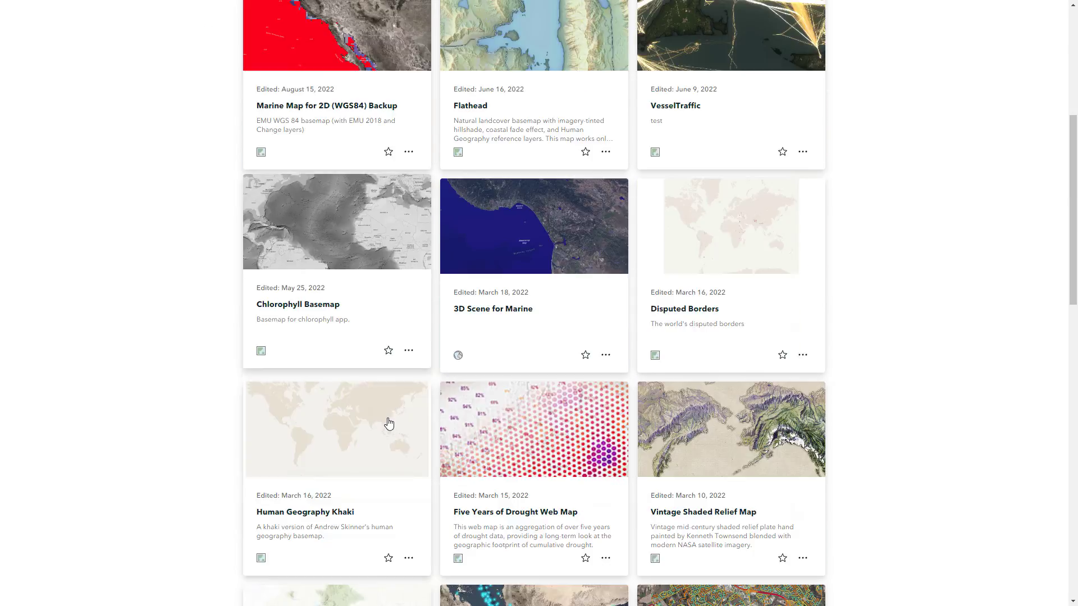
scroll(388, 424, down, 15)
scroll(417, 426, up, 5)
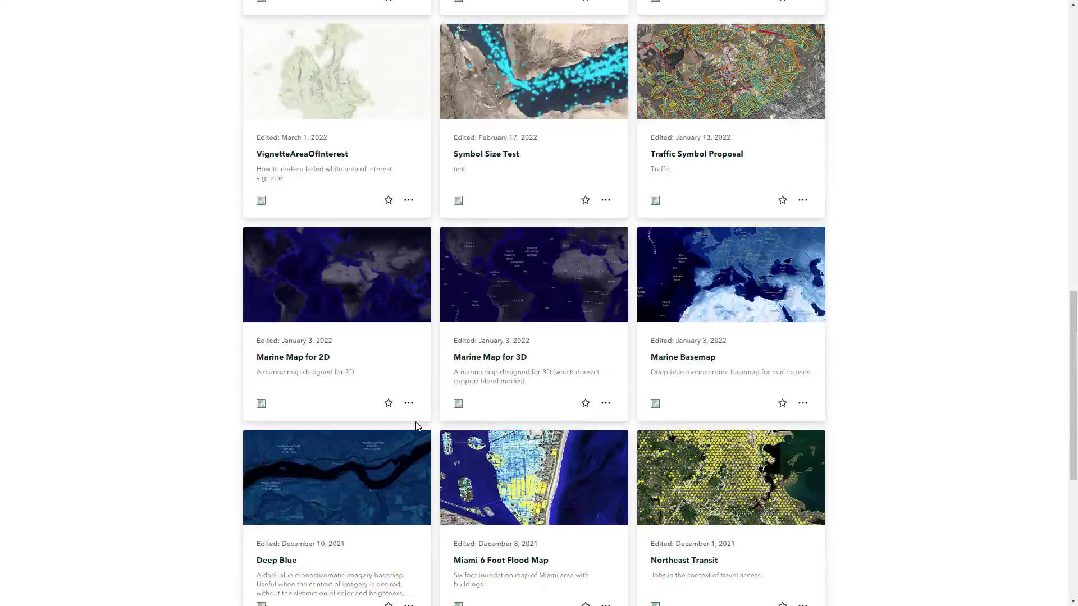
scroll(416, 426, up, 17)
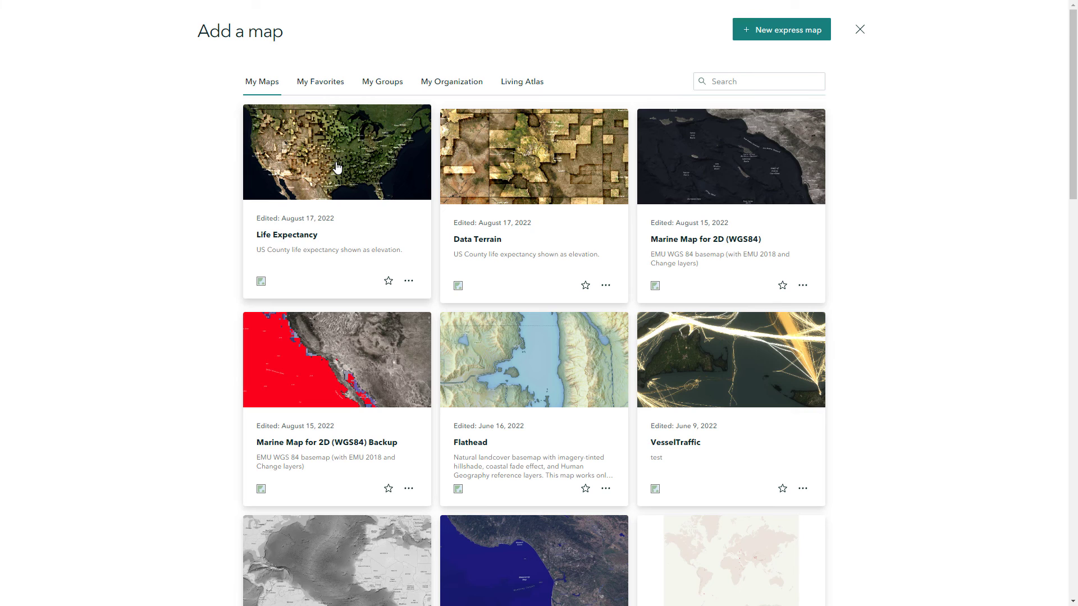
- Choose the Life Expectancy map and hide its No Data and County Health Rankings 2021 layers
click(337, 167)
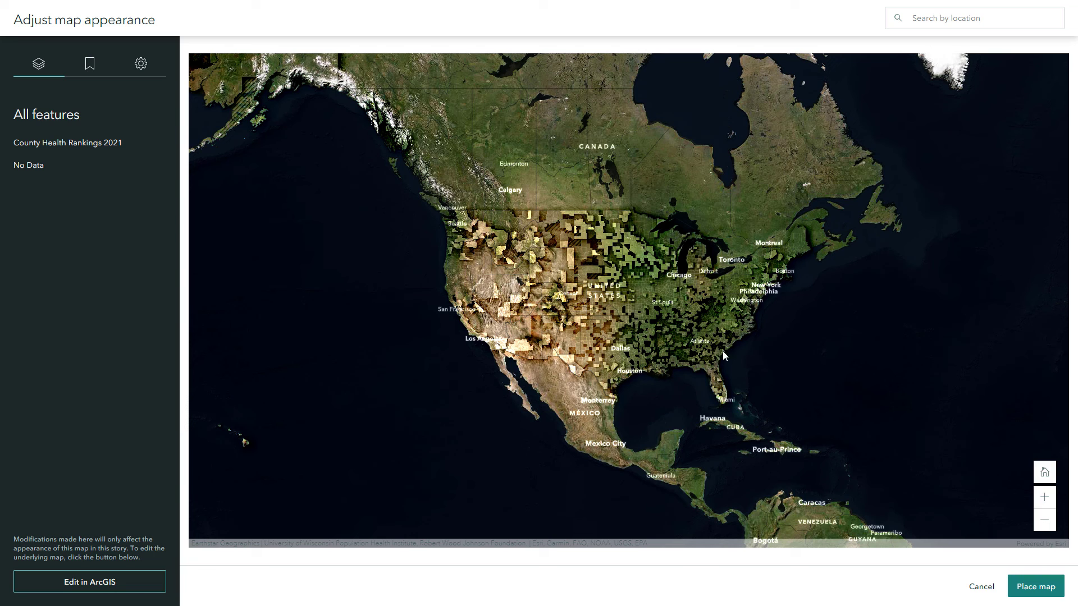
click(160, 164)
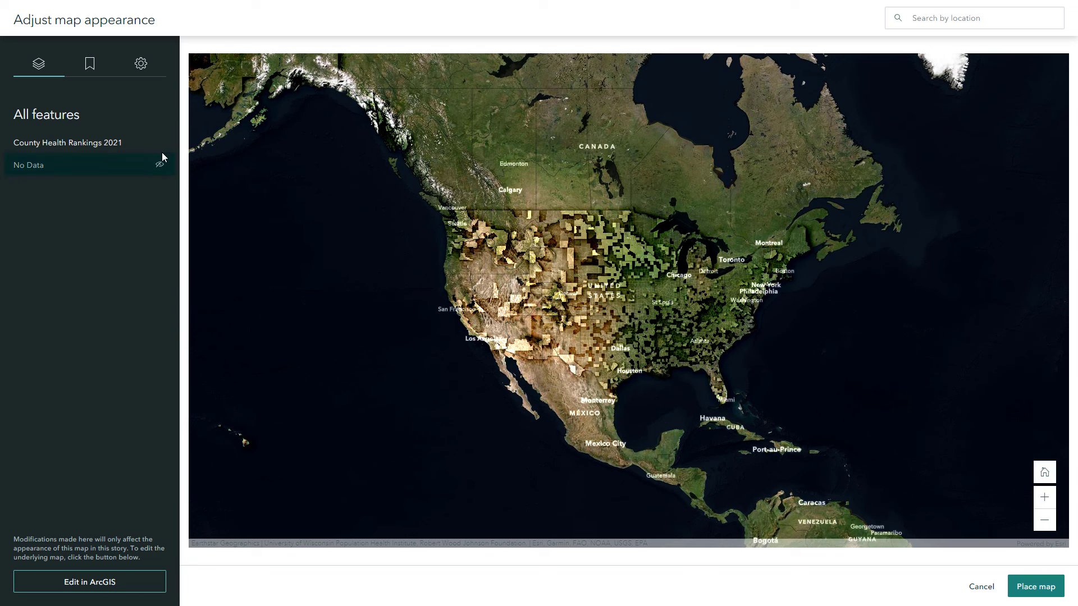
click(160, 142)
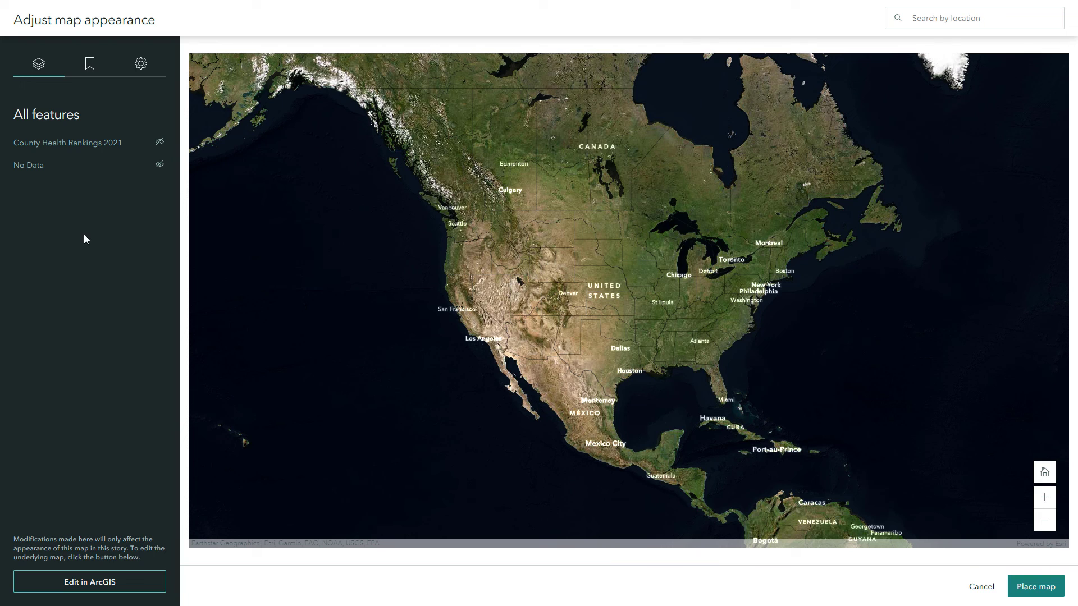
- Frame the plain satellite map on the contiguous US
scroll(618, 289, up, 2)
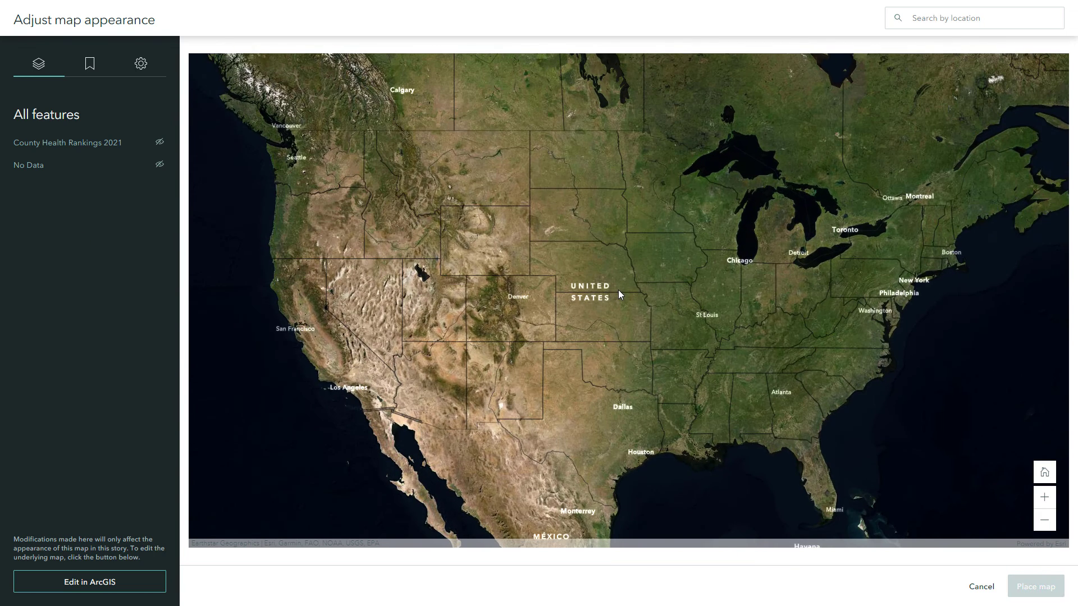
drag(571, 276, 579, 268)
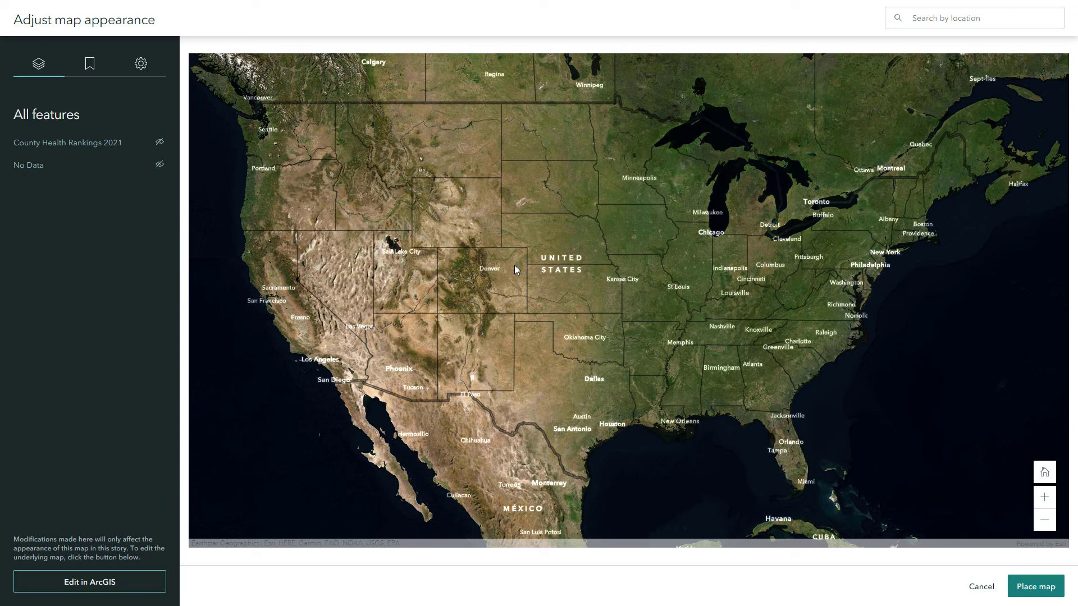
scroll(514, 265, up, 3)
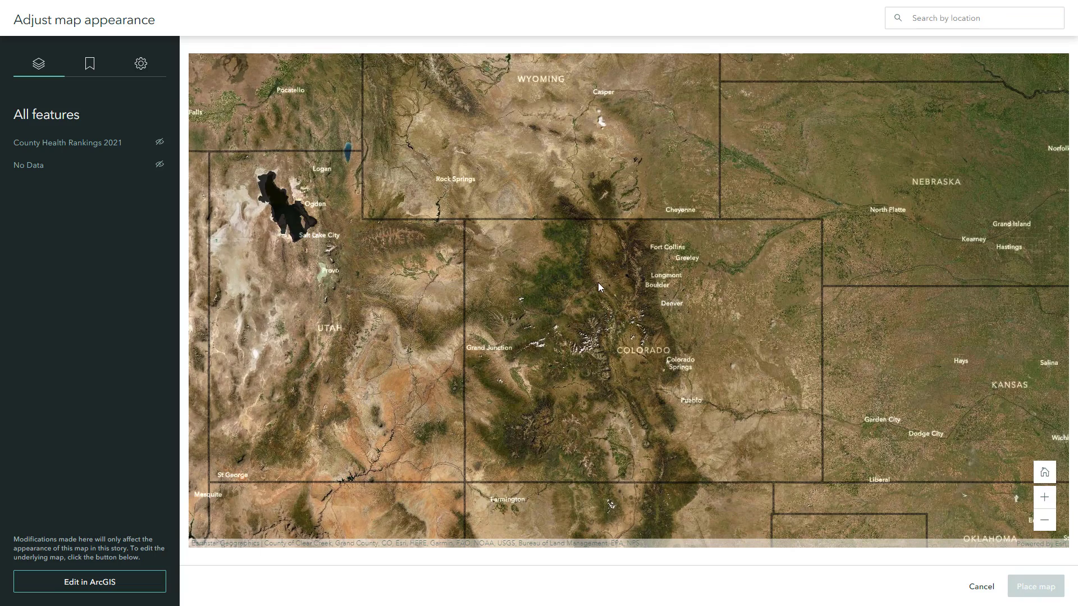
scroll(596, 282, down, 3)
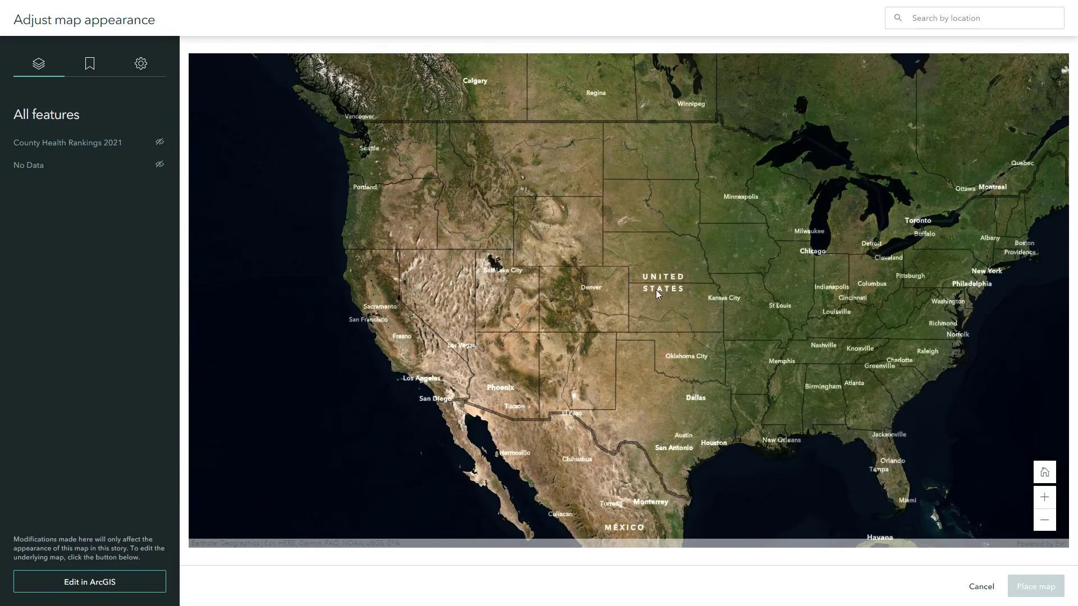
drag(656, 290, 556, 276)
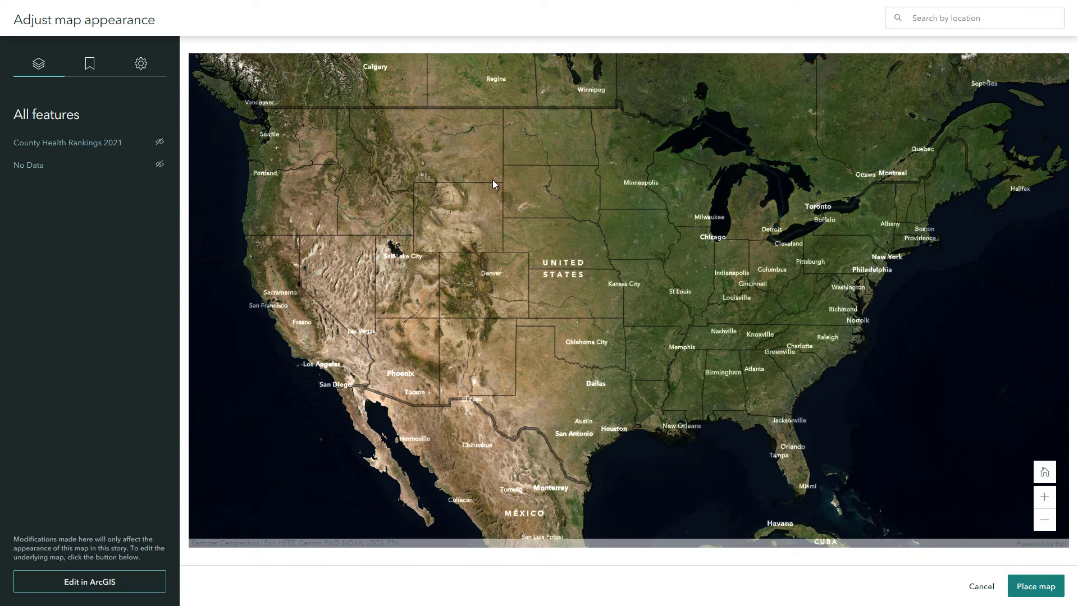
- Place the contiguous-US satellite map on slide 1 and caption it 'Setting the geographic stage'
click(1037, 587)
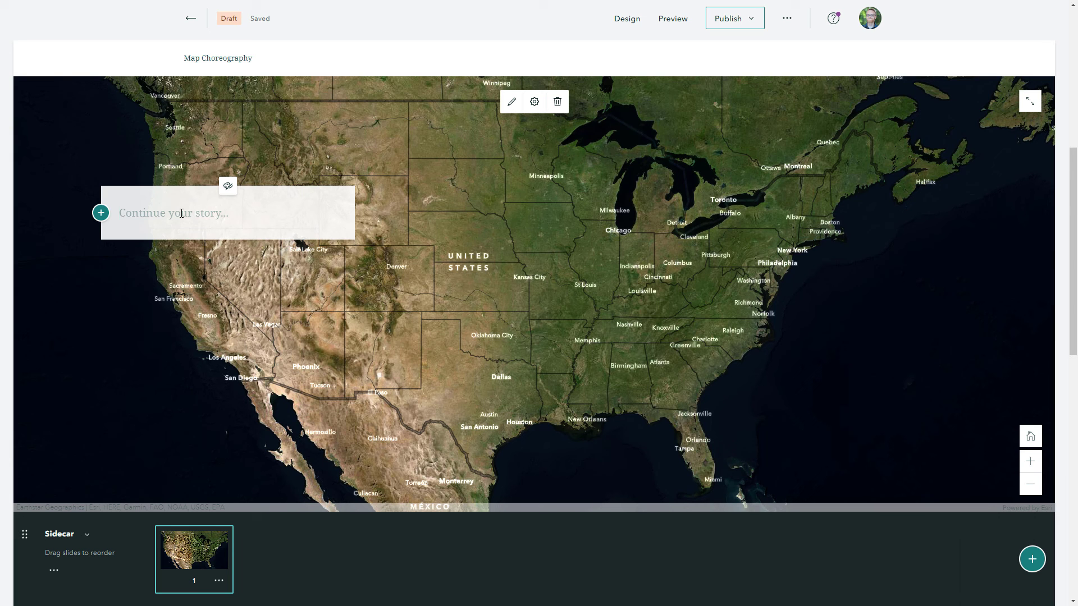
click(182, 213)
text(Sett)
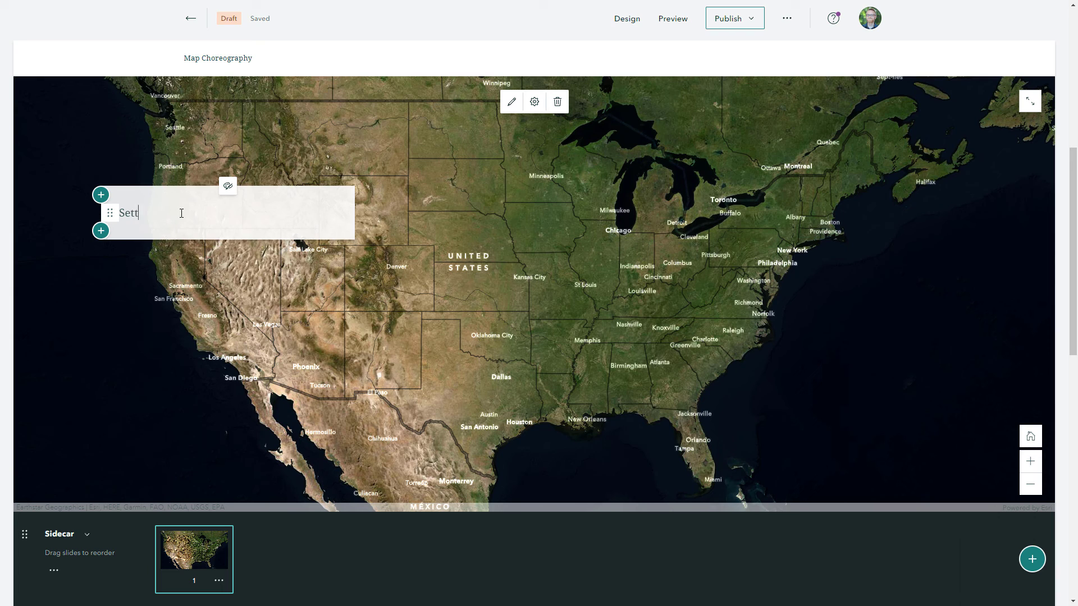
text(ing the geographic stat)
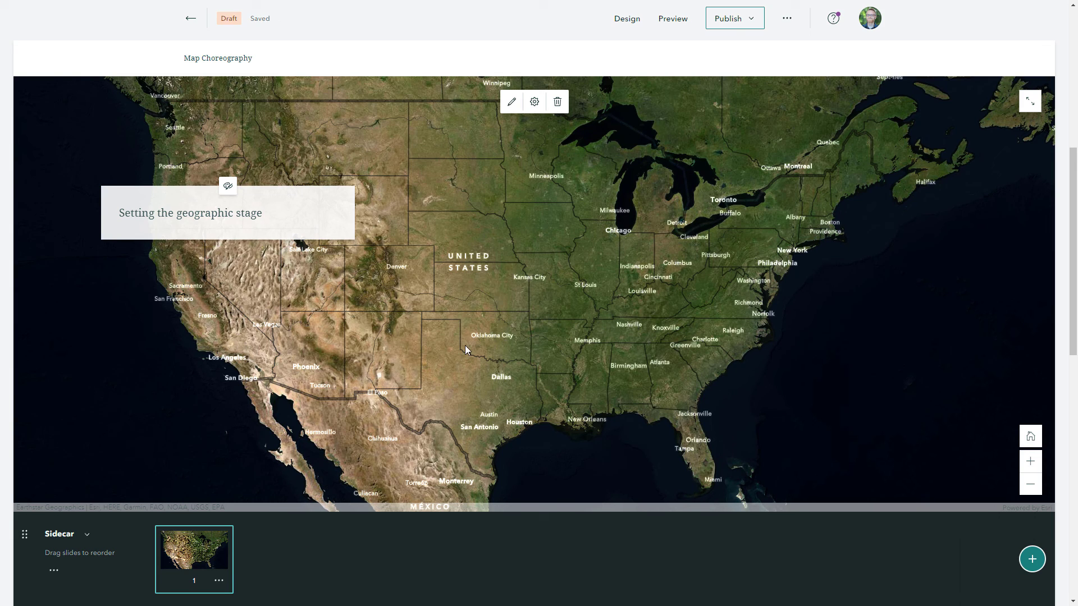
- Duplicate slide 1 and show the county data layers on slide 2's map
click(219, 580)
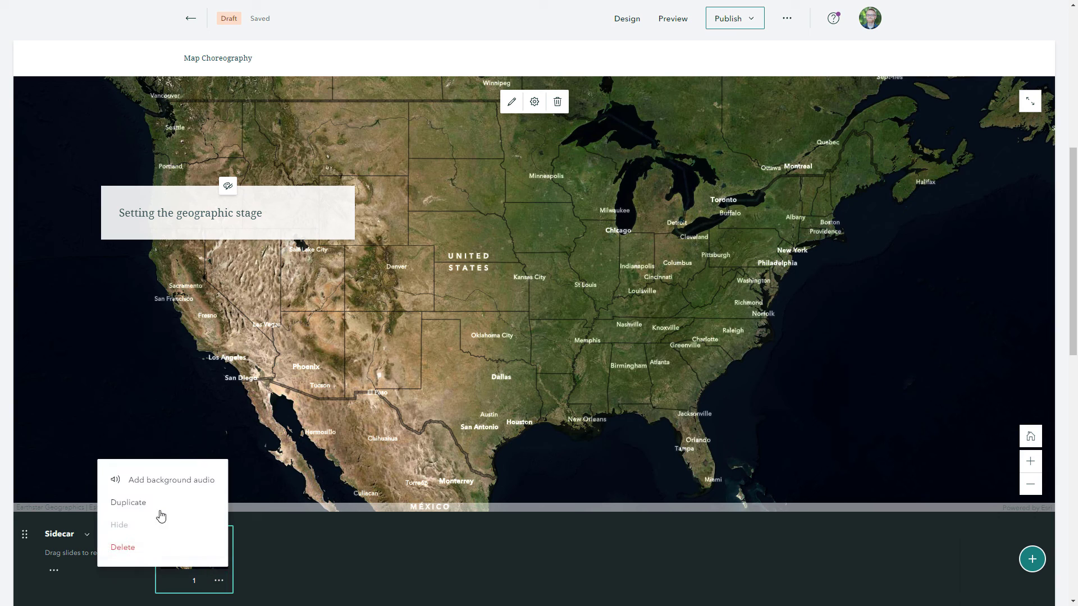
click(138, 504)
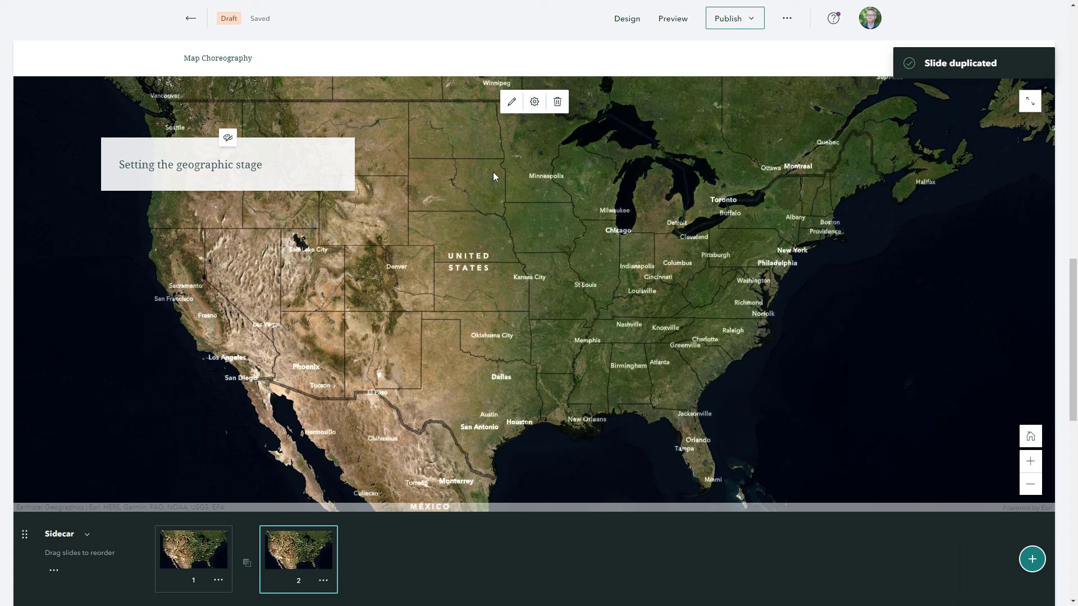
click(512, 104)
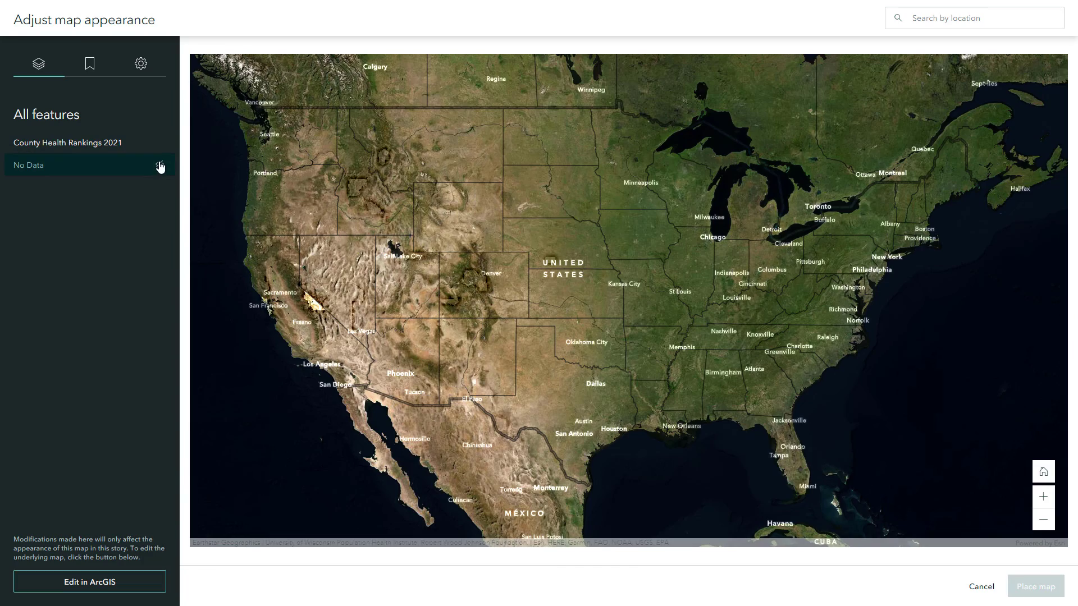
click(159, 164)
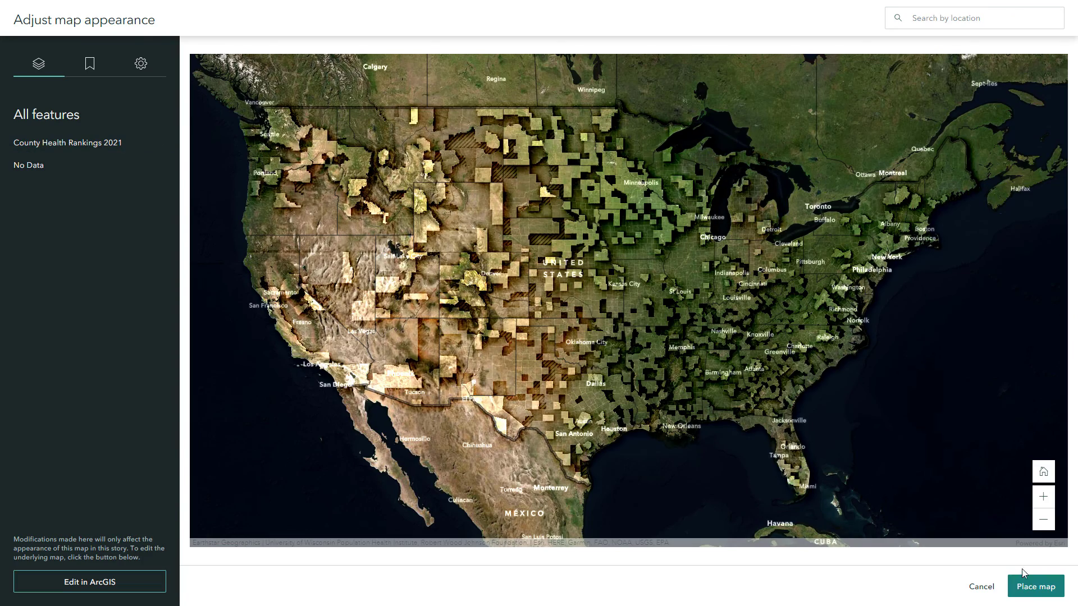
click(1034, 586)
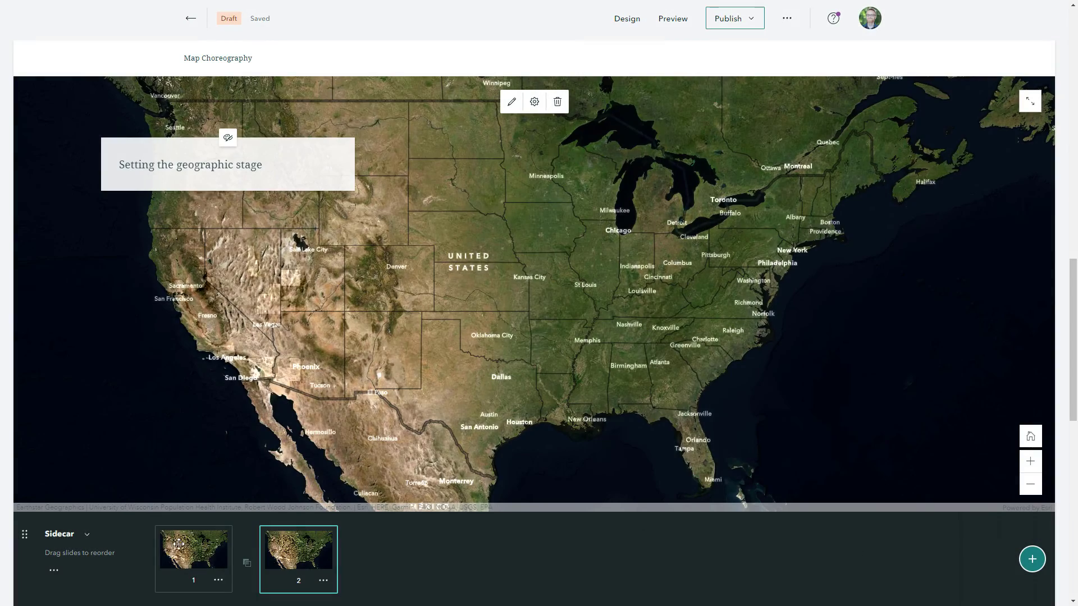
- Change slide 2's caption to 'Introduce the geographic data' and compare it with slide 1
click(190, 553)
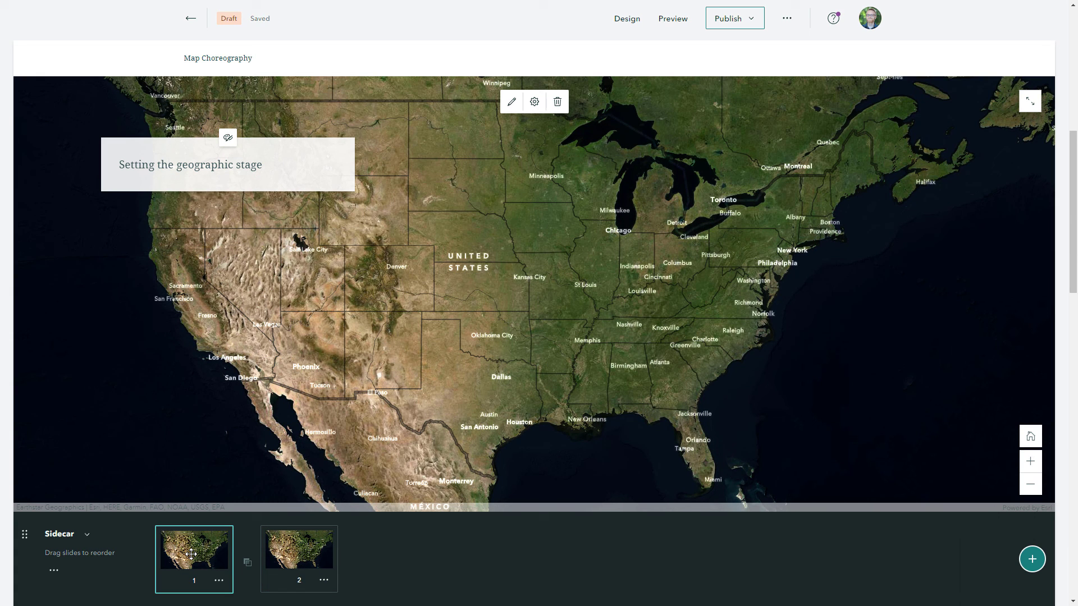
click(298, 555)
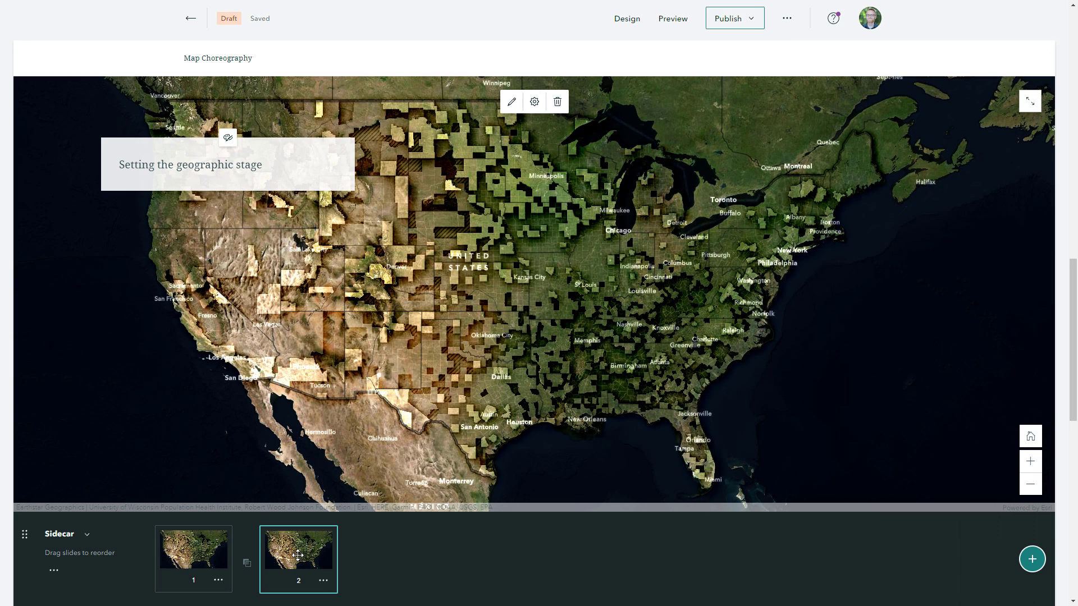
drag(261, 165, 235, 166)
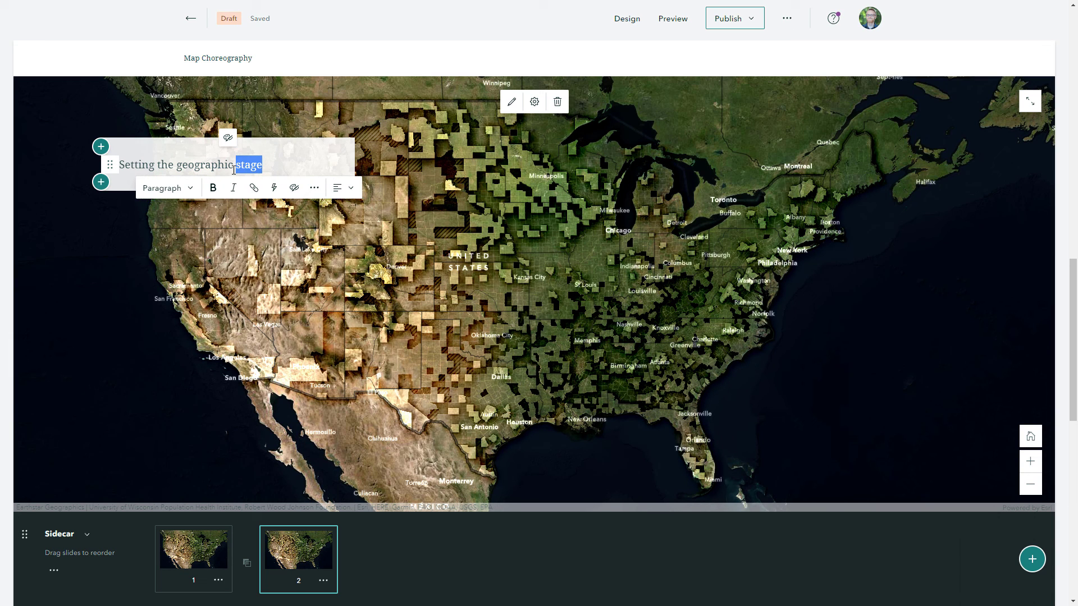
text(data)
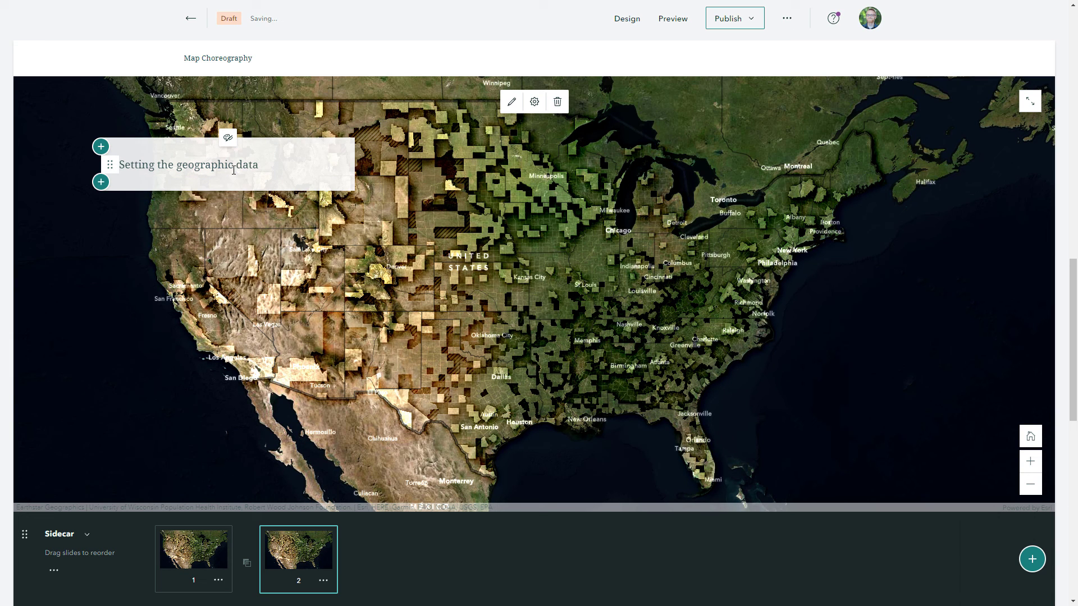
key(Home)
key(shift+Right)
key(shift+Right)
key(shift+Right)
key(shift+Right)
key(shift+Right)
key(shift+Right)
key(shift+Right)
text(I)
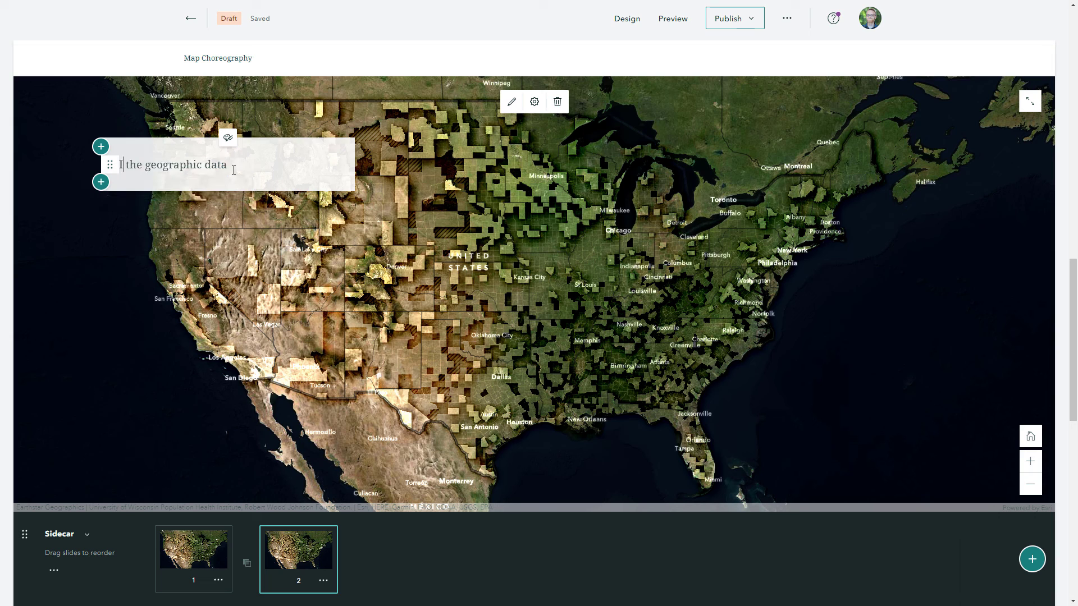
text(ntroduce)
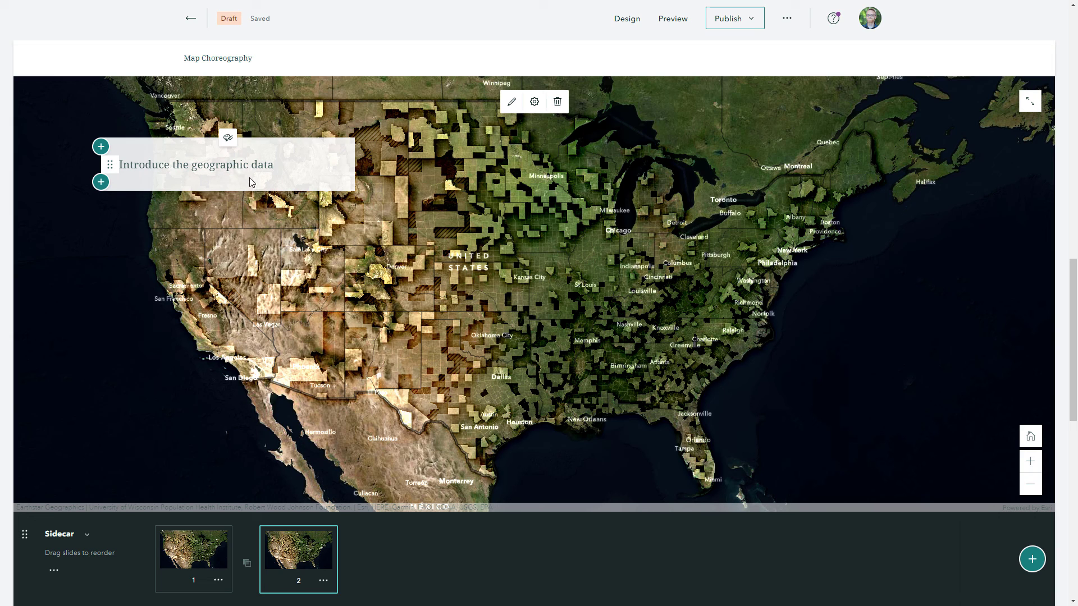
click(194, 553)
scroll(460, 326, down, 3)
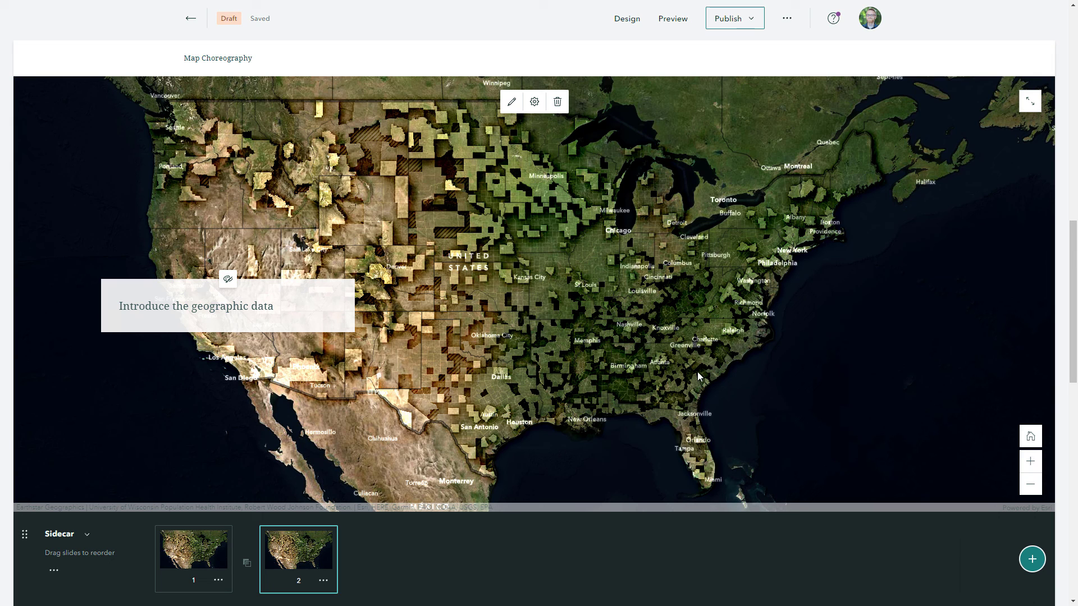
- Duplicate slide 2 and set slide 3's map to a close-up of Colorado counties
click(323, 580)
click(256, 504)
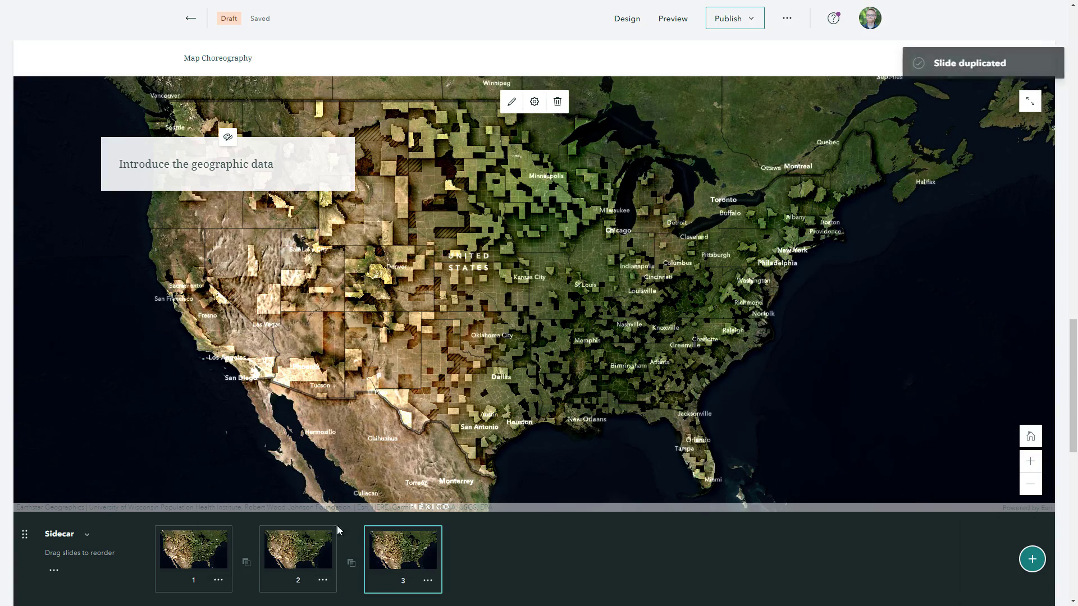
click(509, 103)
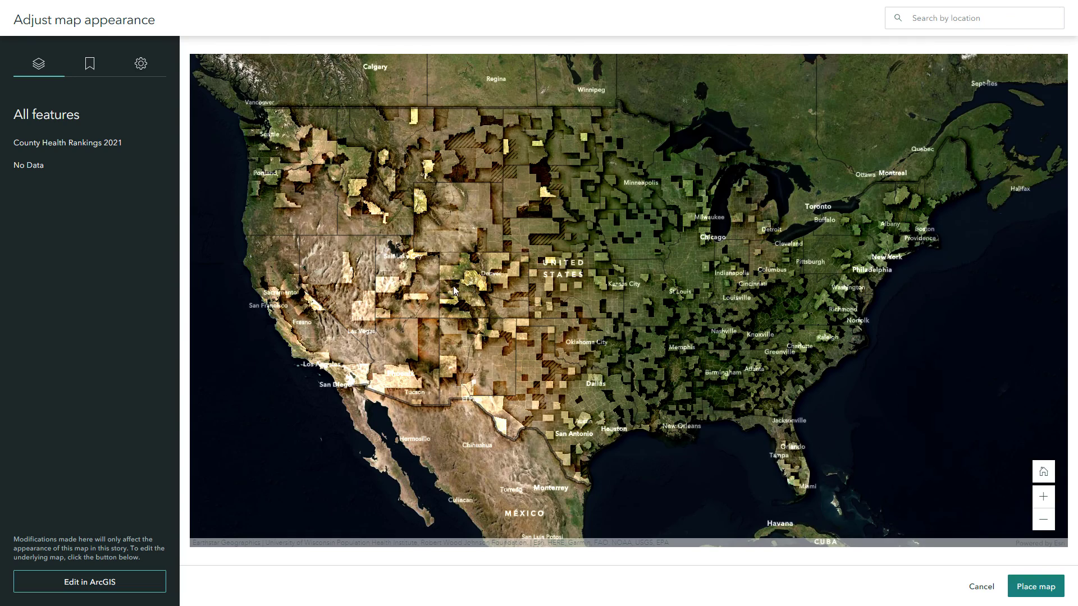
scroll(468, 287, up, 5)
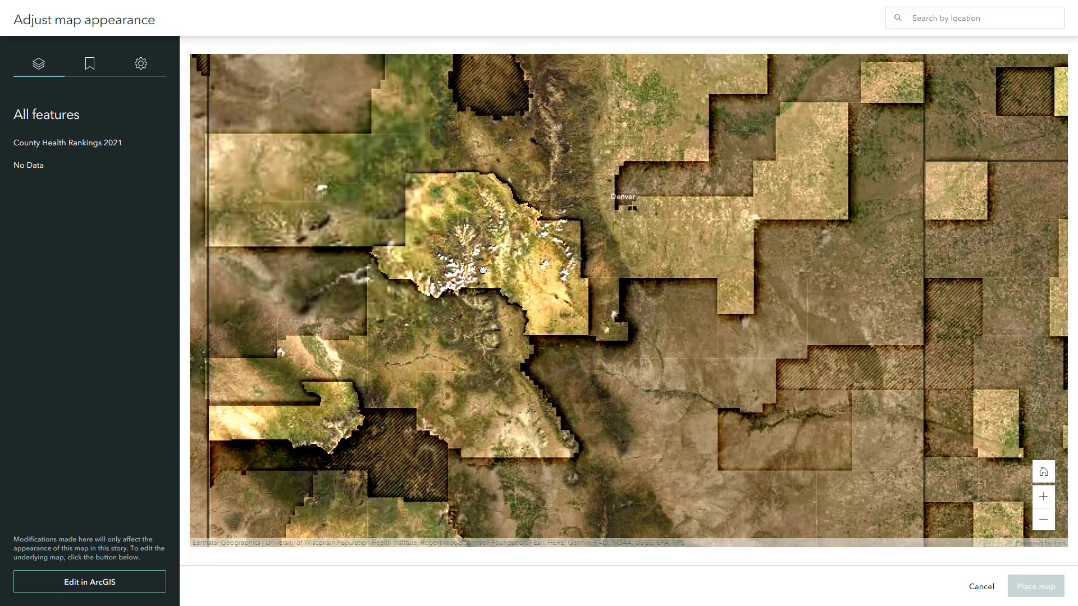
drag(487, 285, 577, 292)
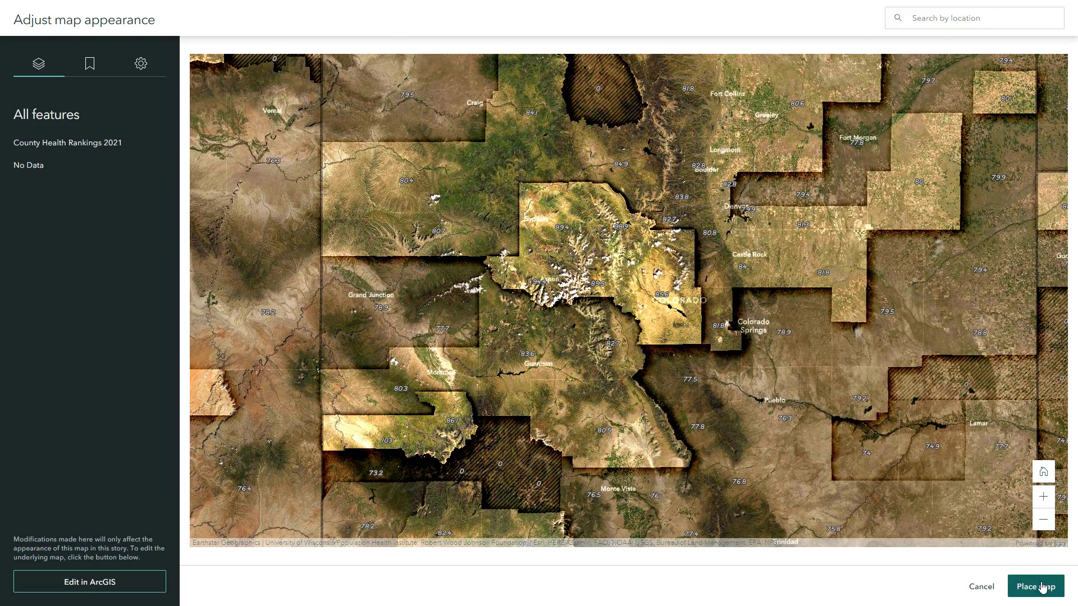
click(1037, 585)
- Replace slide 3's caption with 'Describe the first extreme.'
drag(275, 164, 119, 164)
key(BackSpace)
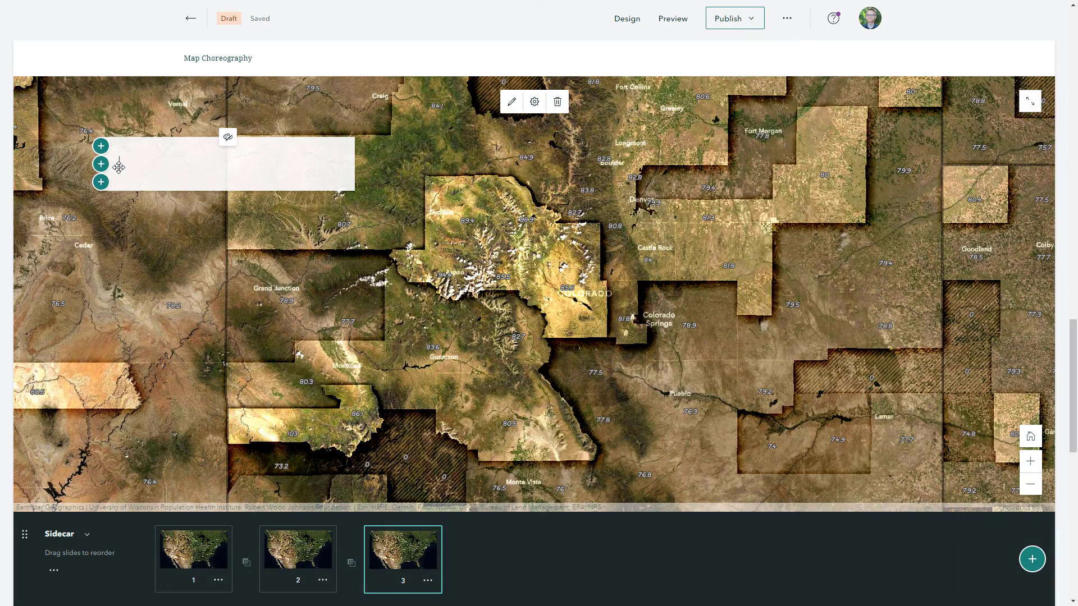
text(Describe the first ext)
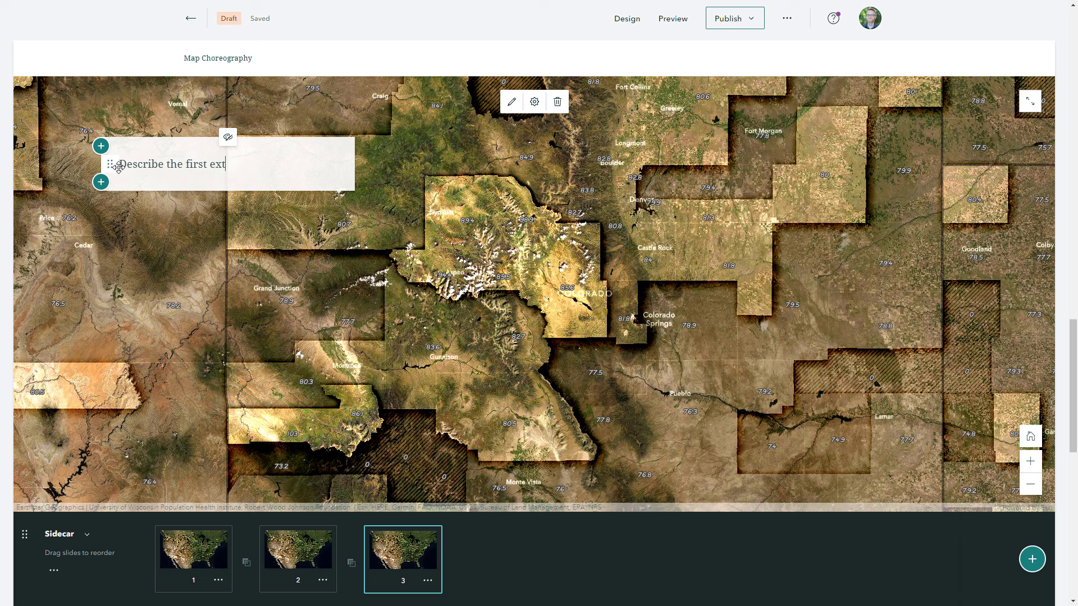
text(reme.)
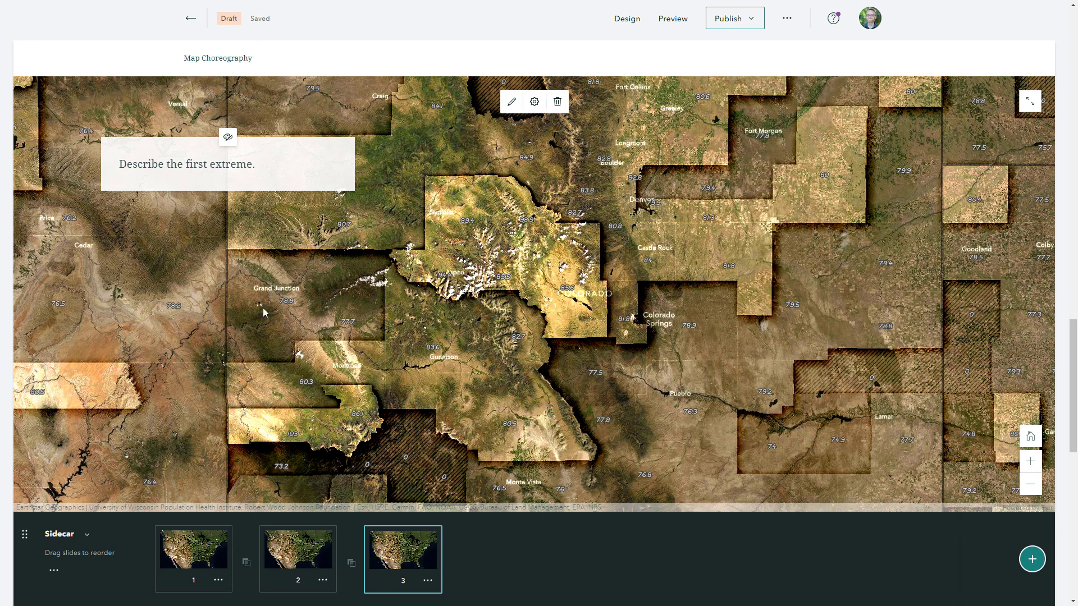
click(428, 581)
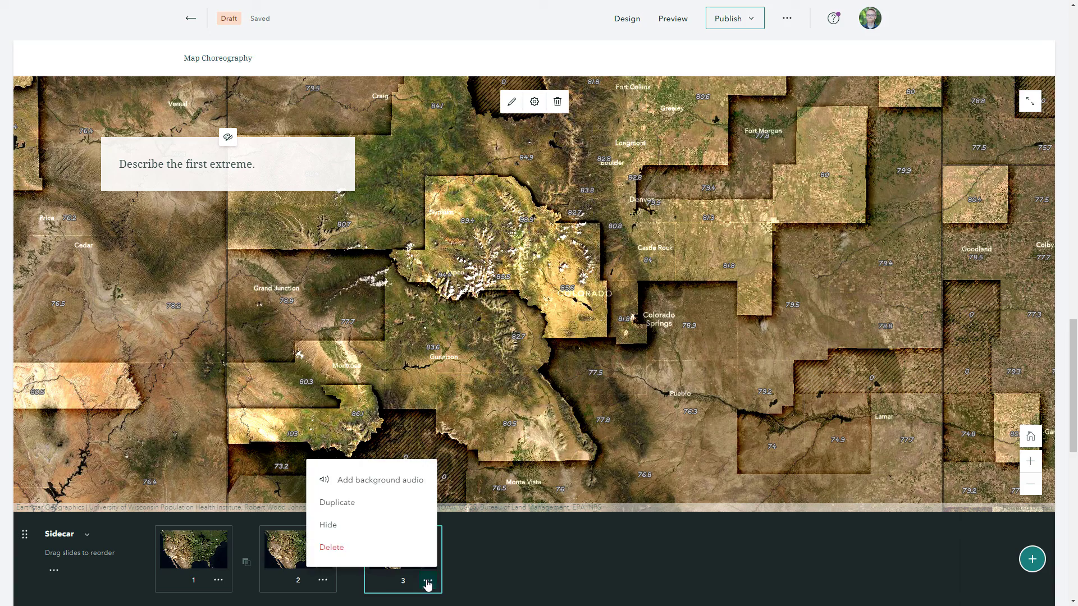
- Duplicate slide 3 as slide 4, zoom to South Dakota counties, and caption it 'Describe the next extreme.'
click(340, 503)
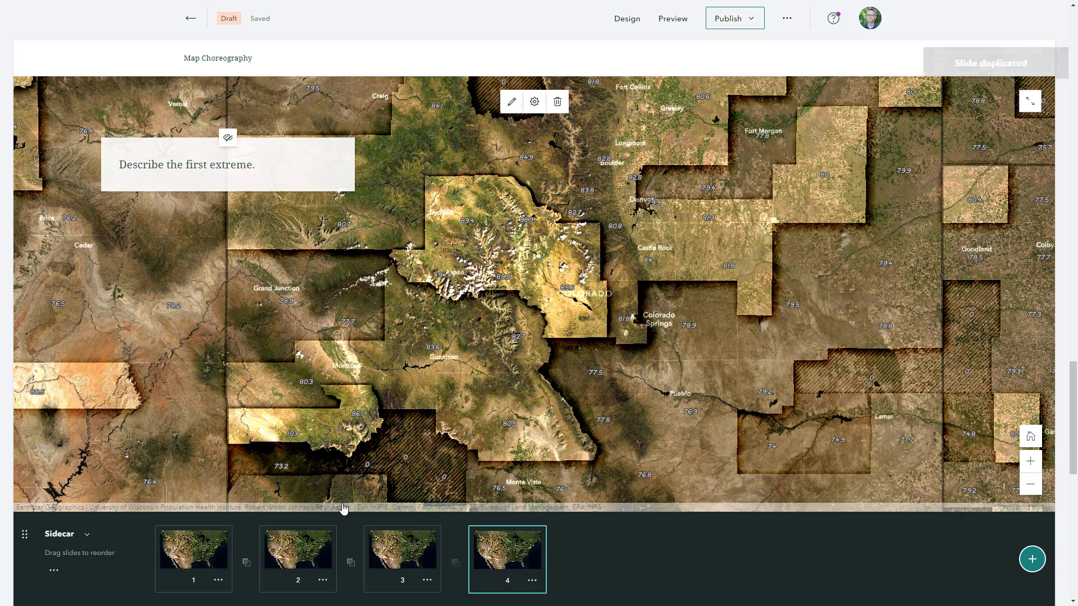
click(510, 102)
scroll(456, 185, down, 5)
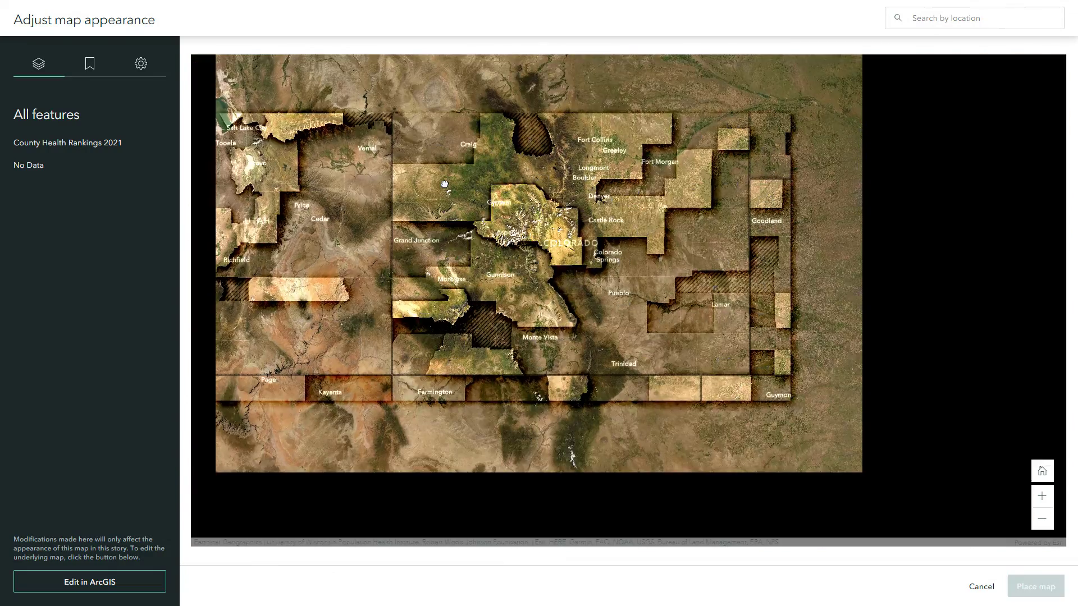
scroll(445, 185, down, 2)
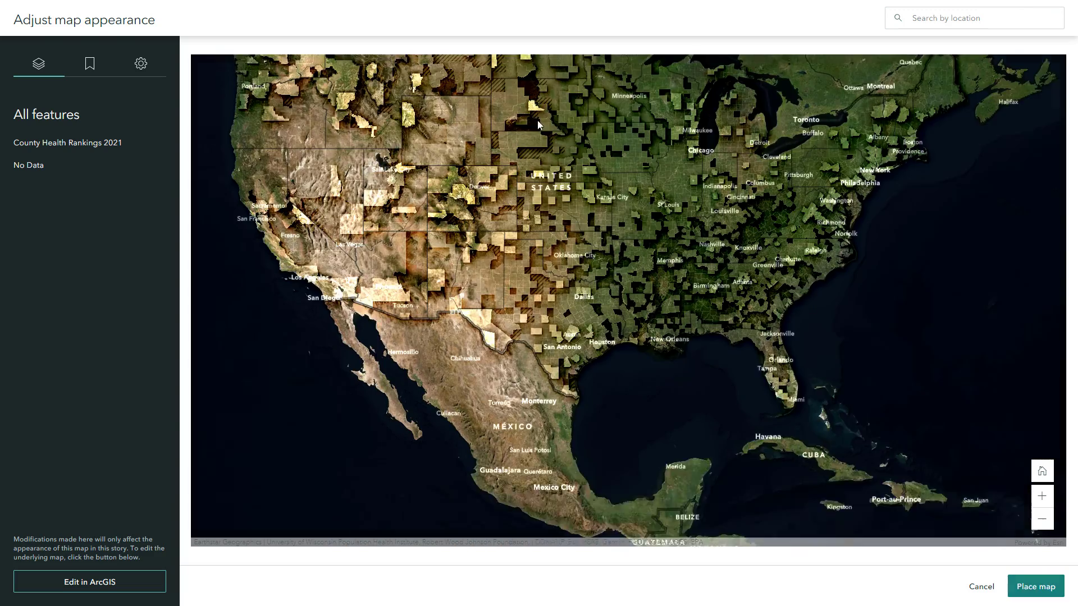
scroll(568, 163, up, 5)
scroll(571, 162, up, 3)
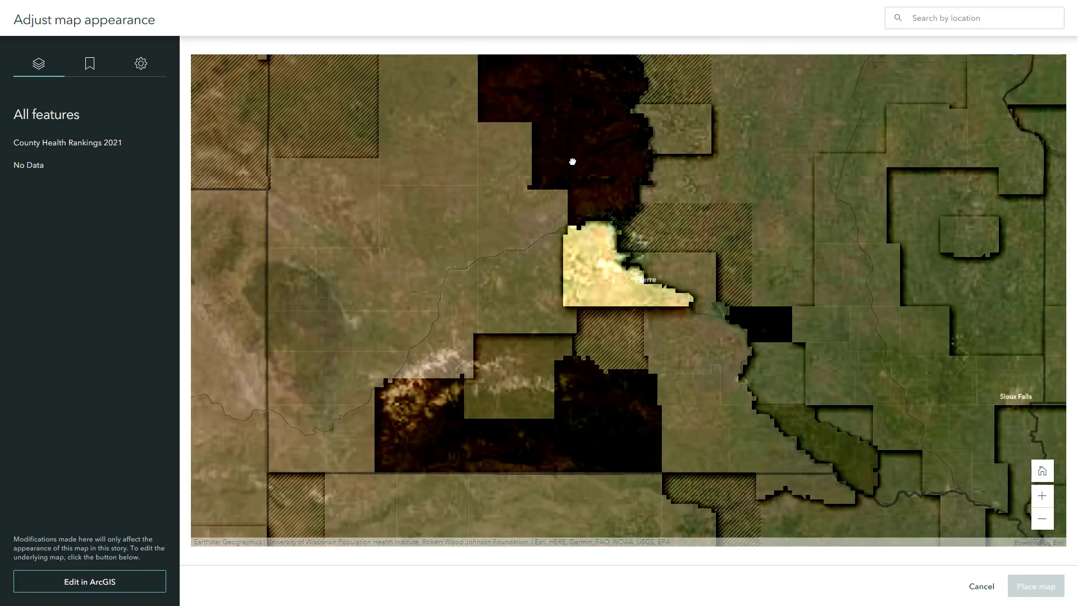
drag(601, 209, 606, 288)
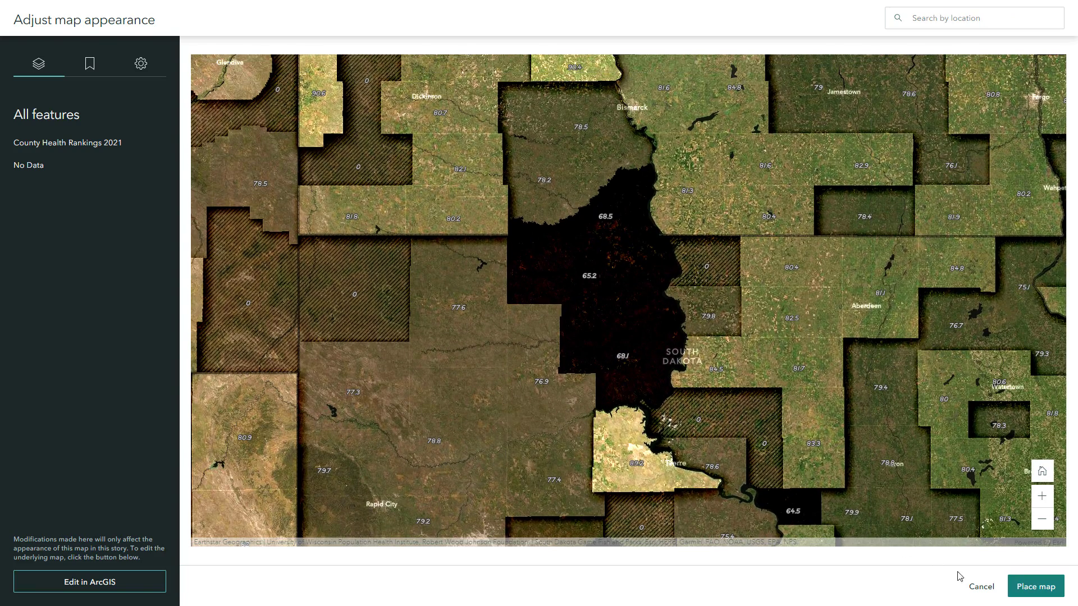
click(1032, 590)
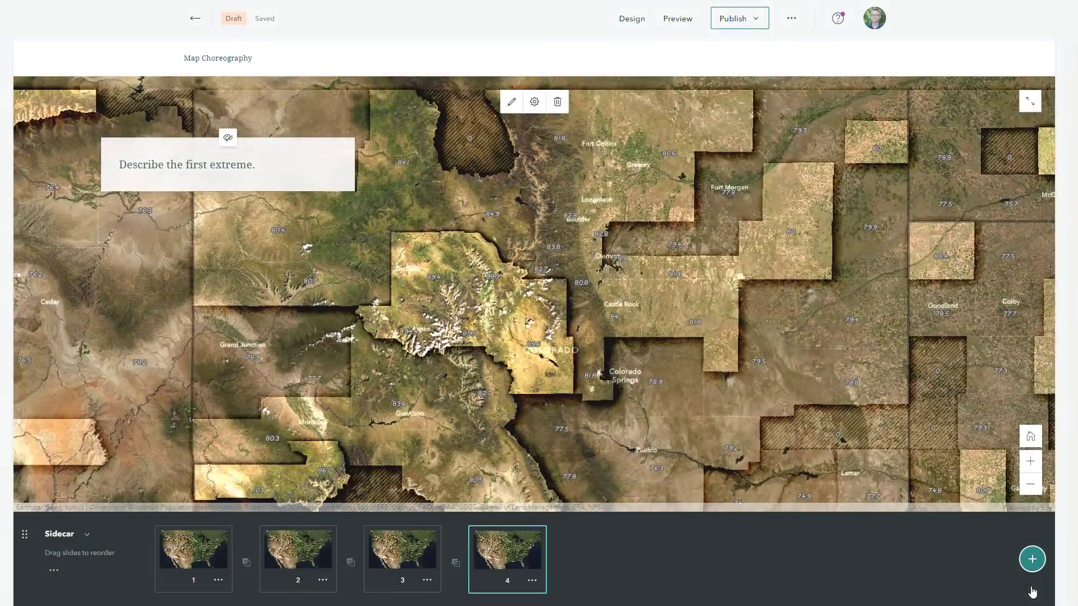
double_click(198, 165)
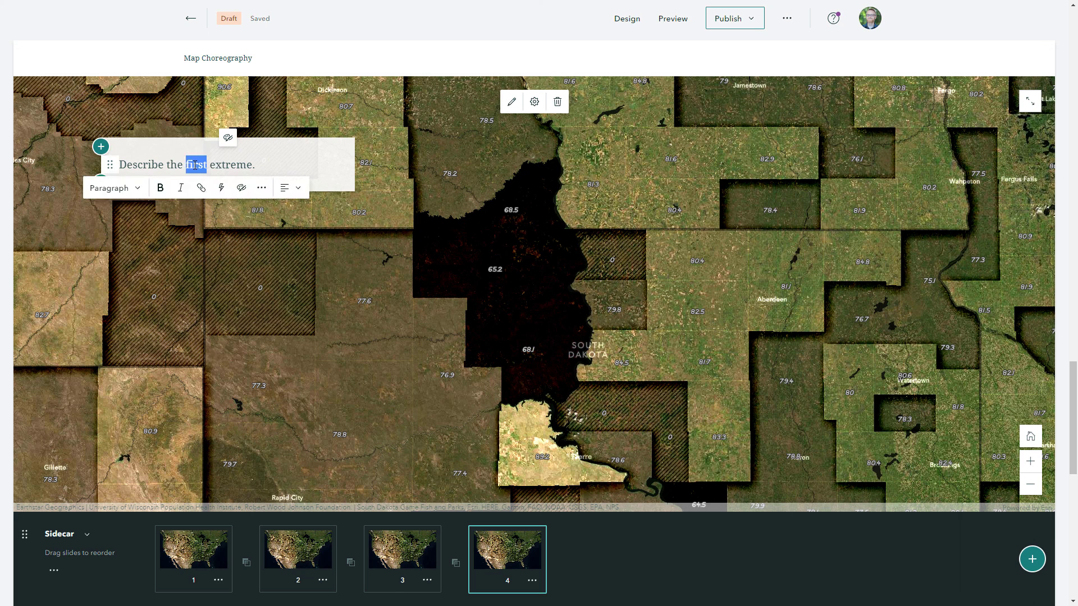
text(next)
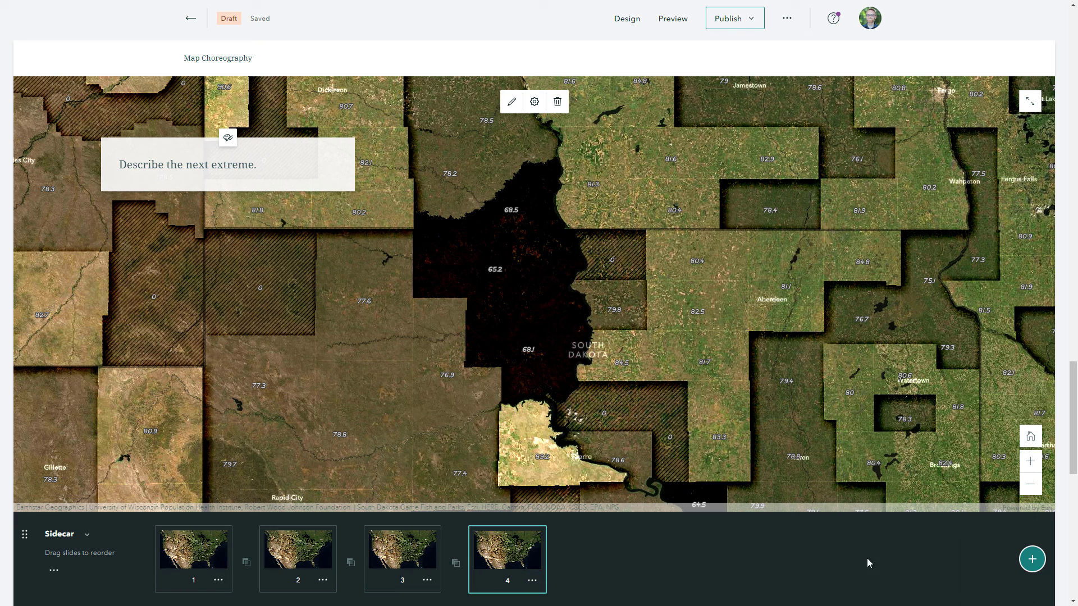
- Duplicate slide 4 and place a map view of central Michigan counties around Clare in the copy
click(532, 582)
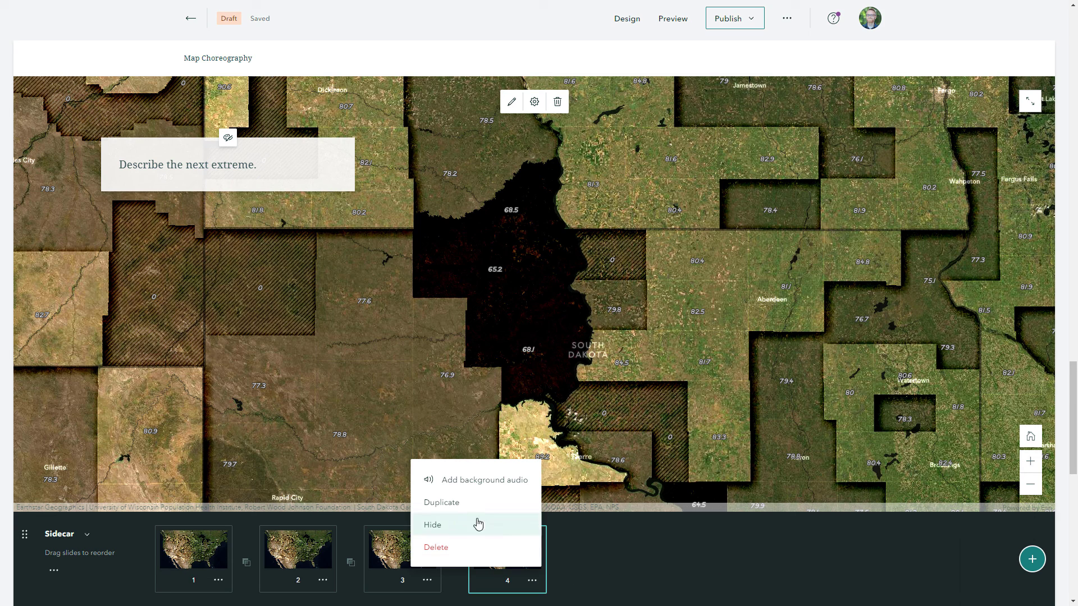
click(457, 505)
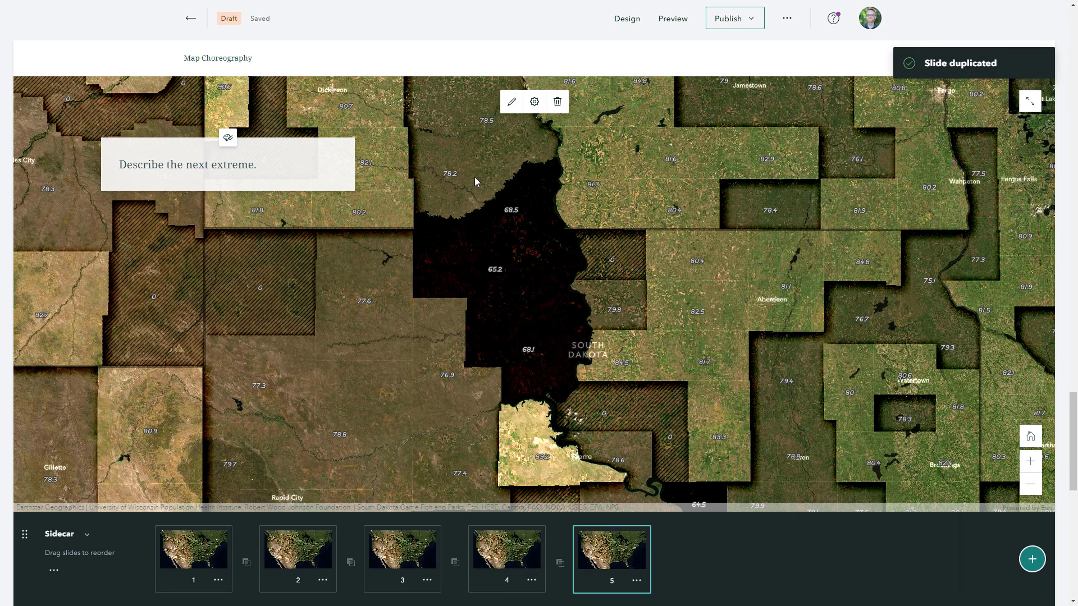
click(510, 102)
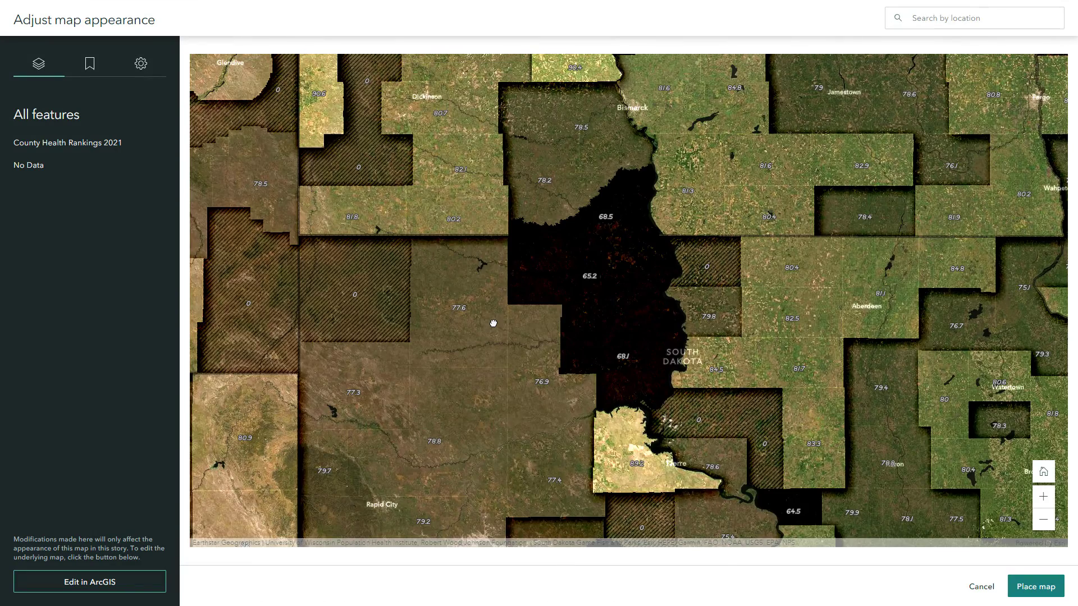
scroll(493, 324, down, 4)
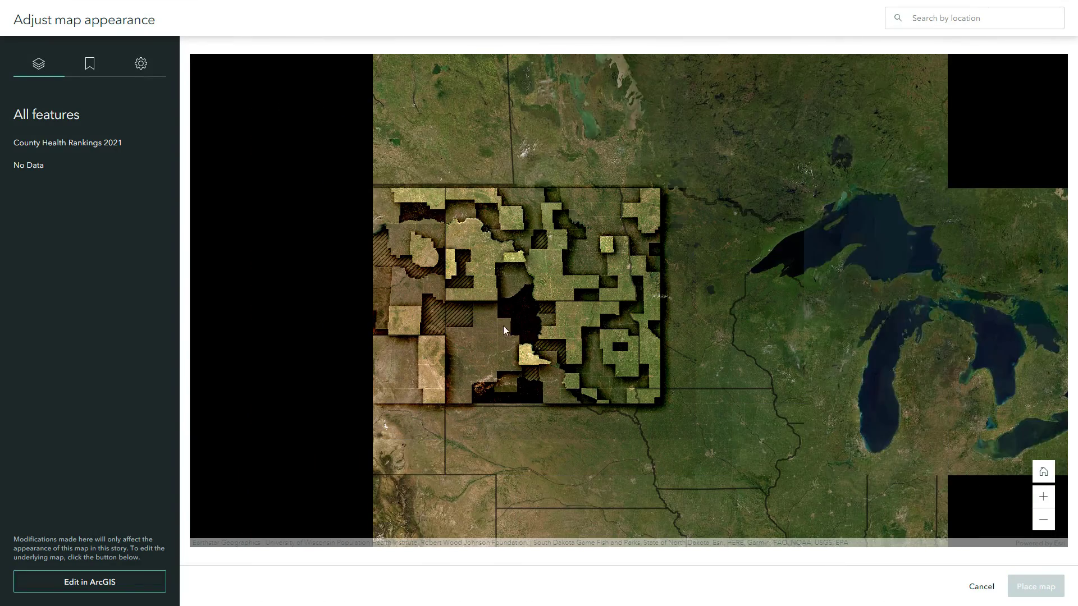
drag(913, 343, 636, 334)
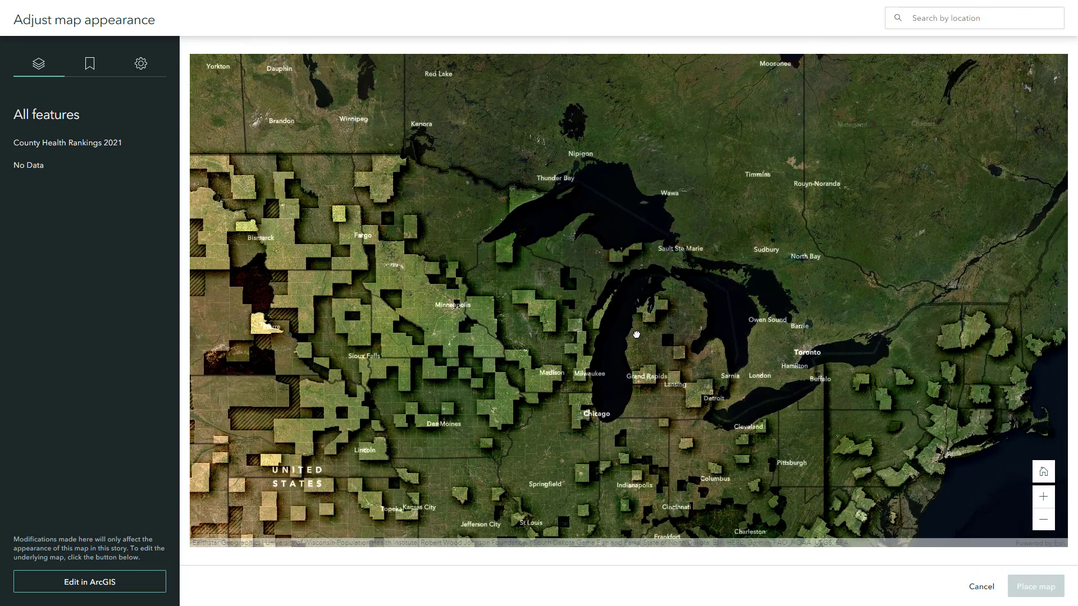
scroll(673, 340, up, 2)
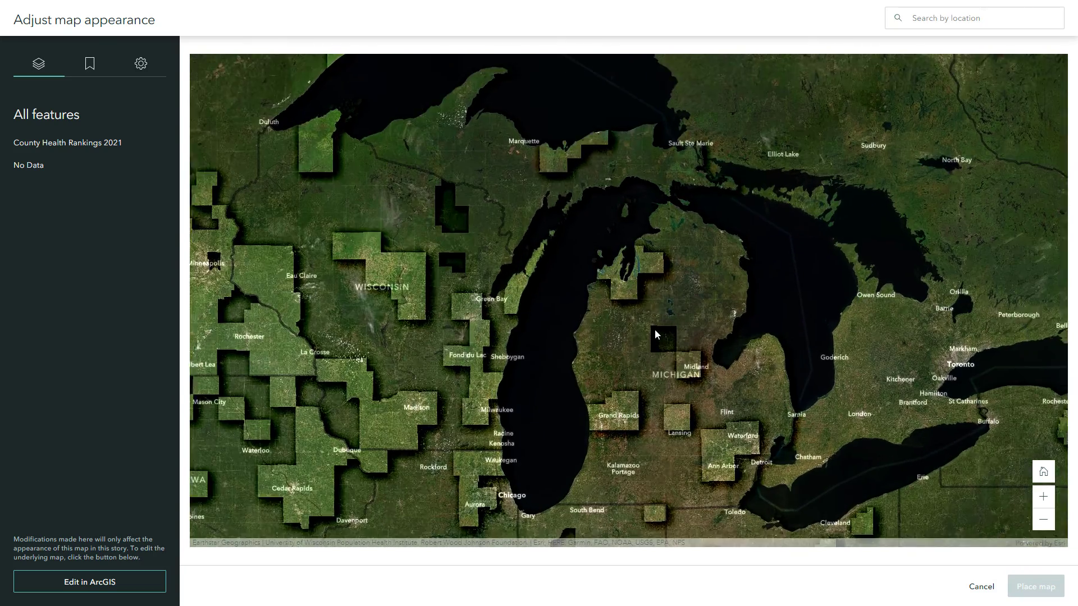
scroll(654, 329, up, 1)
scroll(671, 353, up, 1)
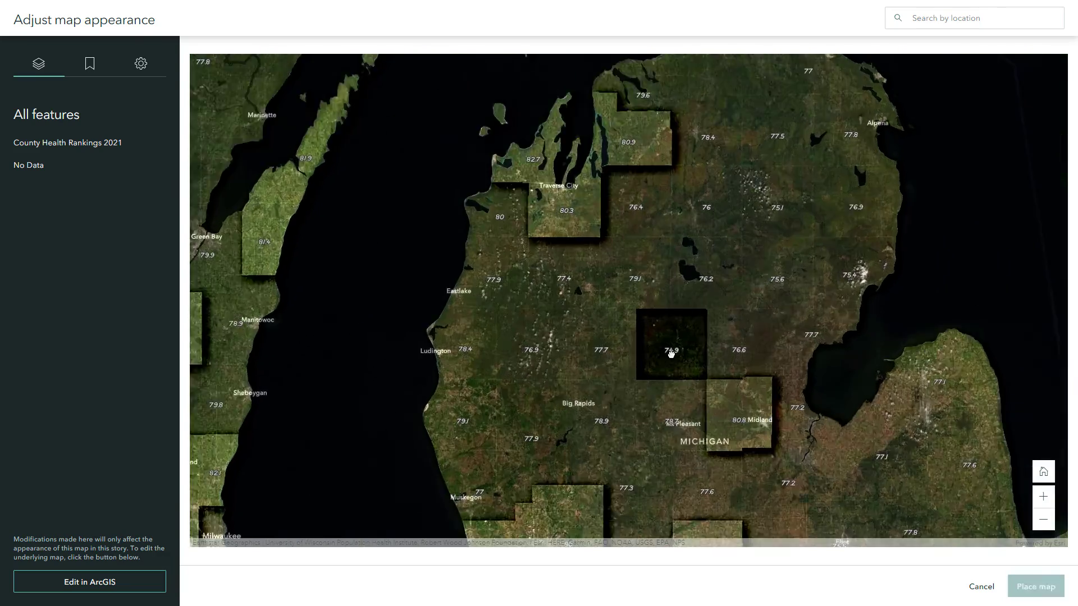
drag(672, 354, 673, 312)
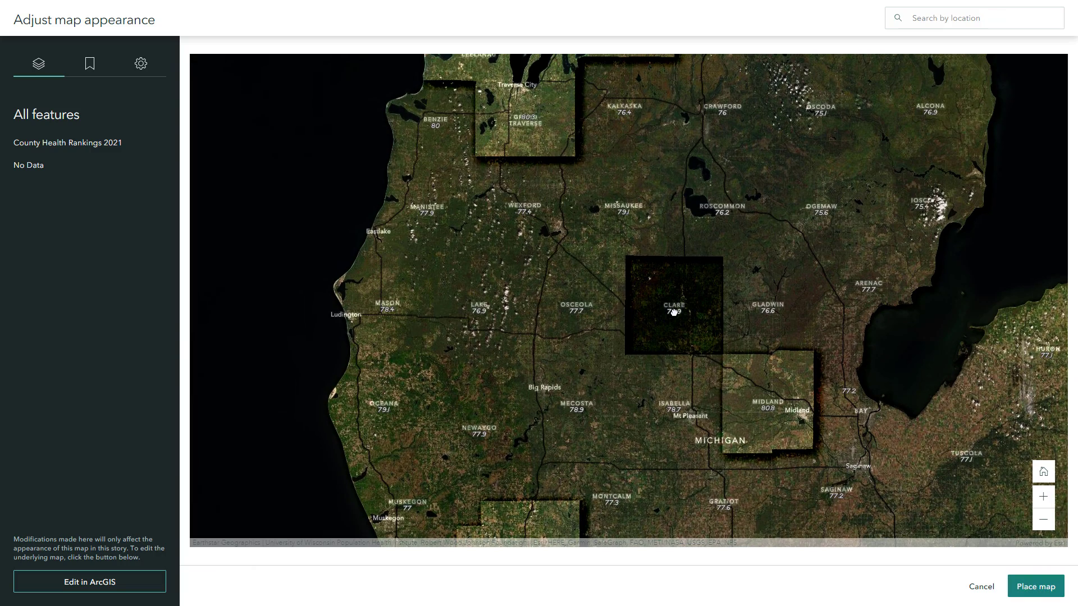
click(1031, 585)
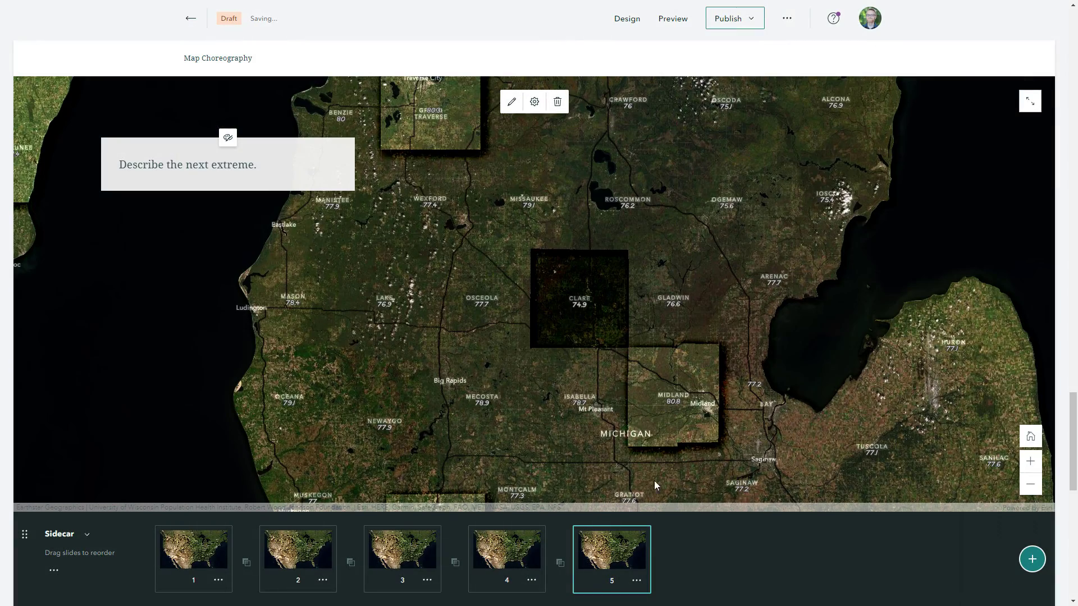
- Change the caption's 'next extreme' to 'interest here'
drag(253, 166, 185, 165)
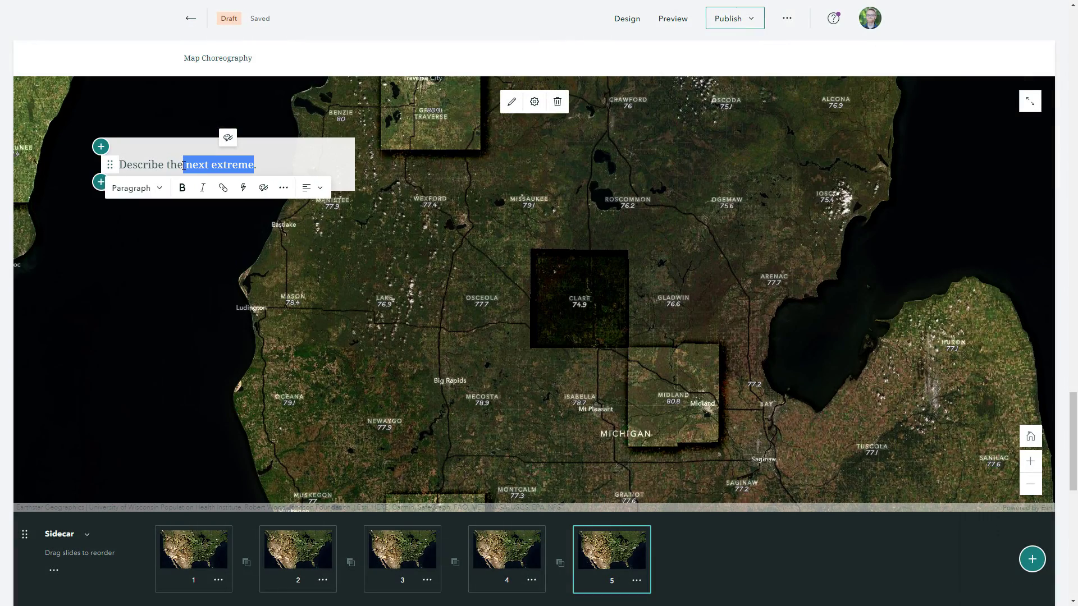
key(BackSpace)
text(interest here)
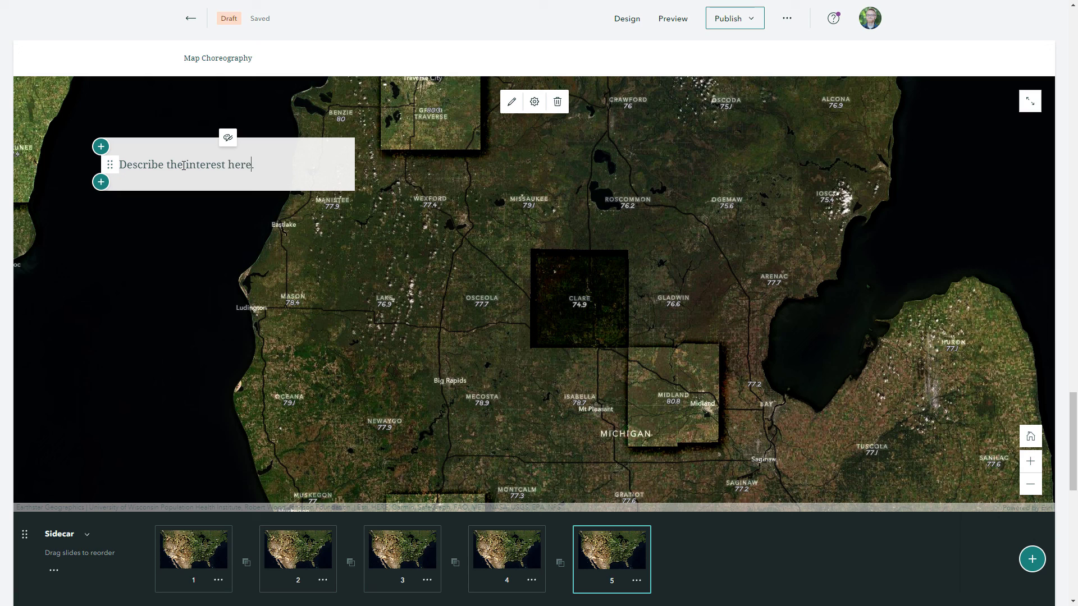
- Duplicate slide 5 as slide 6 and place a South Texas map view around Laredo and Corpus Christi
click(636, 580)
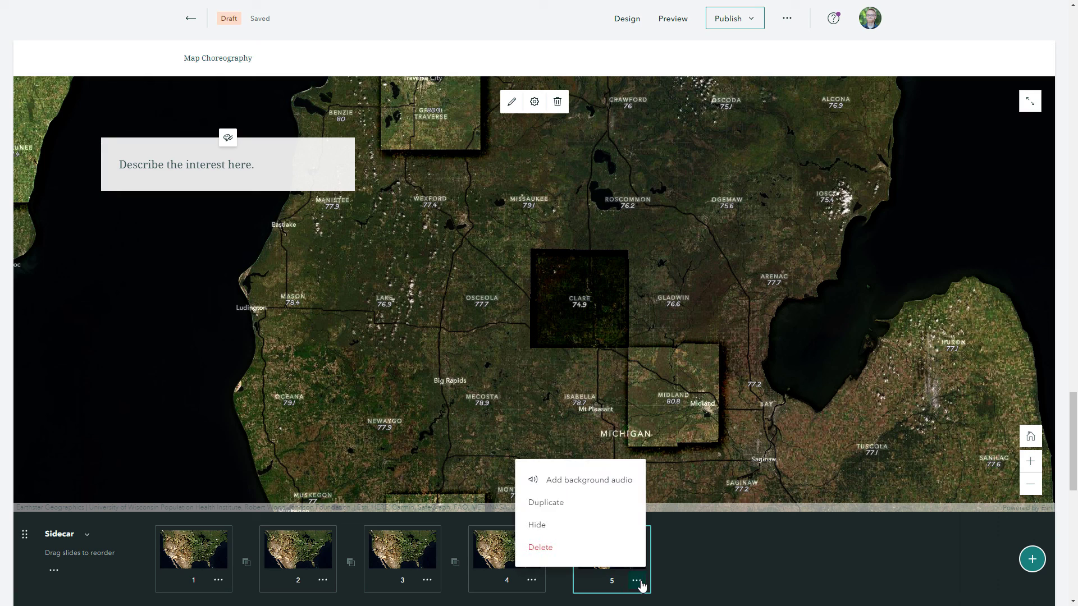
click(558, 507)
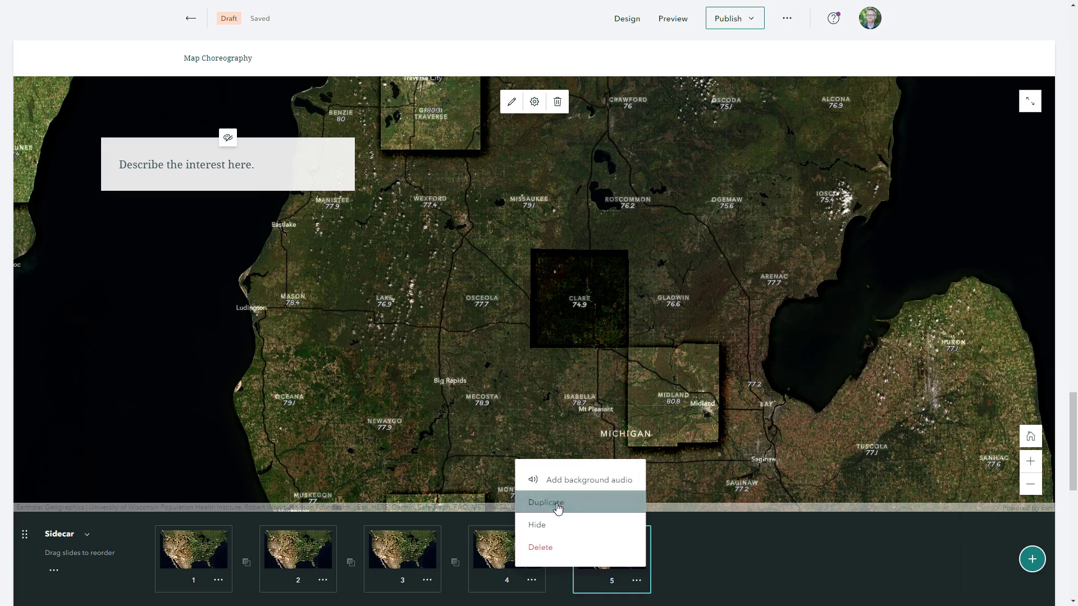
click(510, 102)
scroll(683, 232, down, 2)
scroll(682, 231, down, 3)
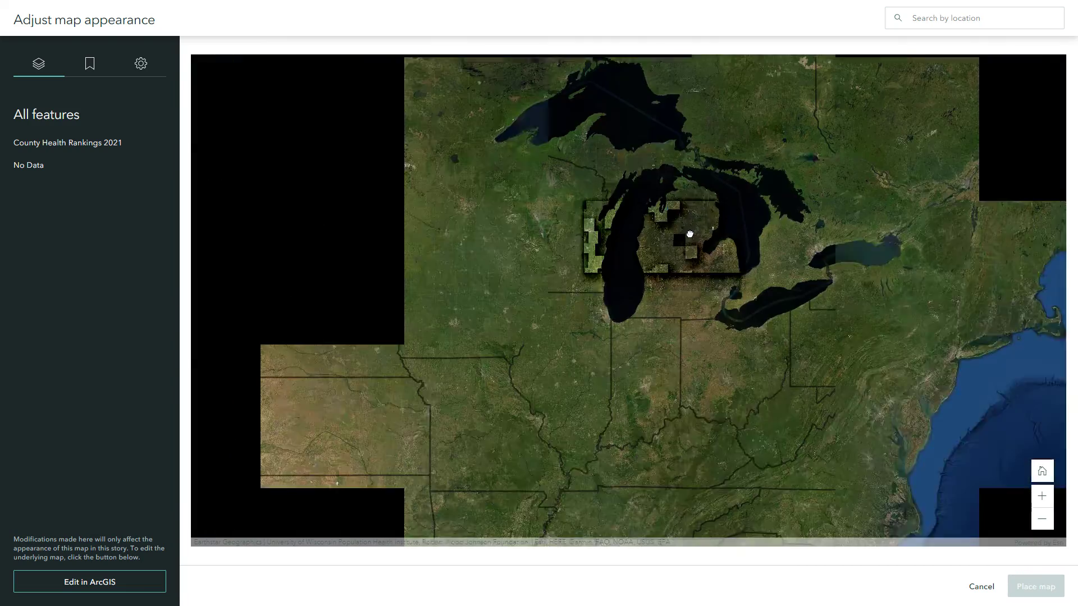
scroll(368, 357, up, 2)
scroll(506, 510, up, 4)
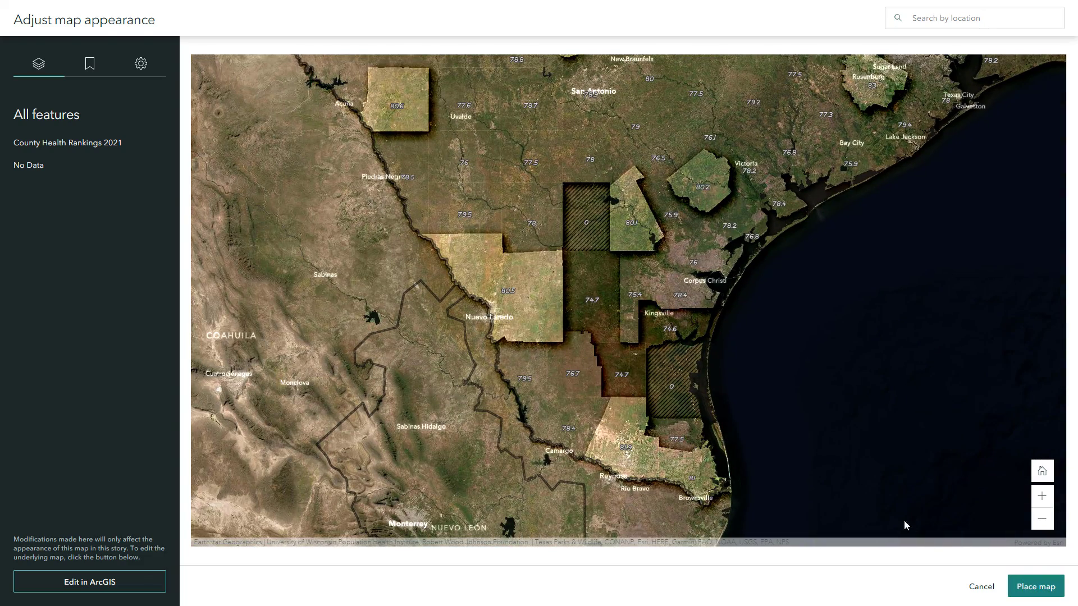
click(1033, 586)
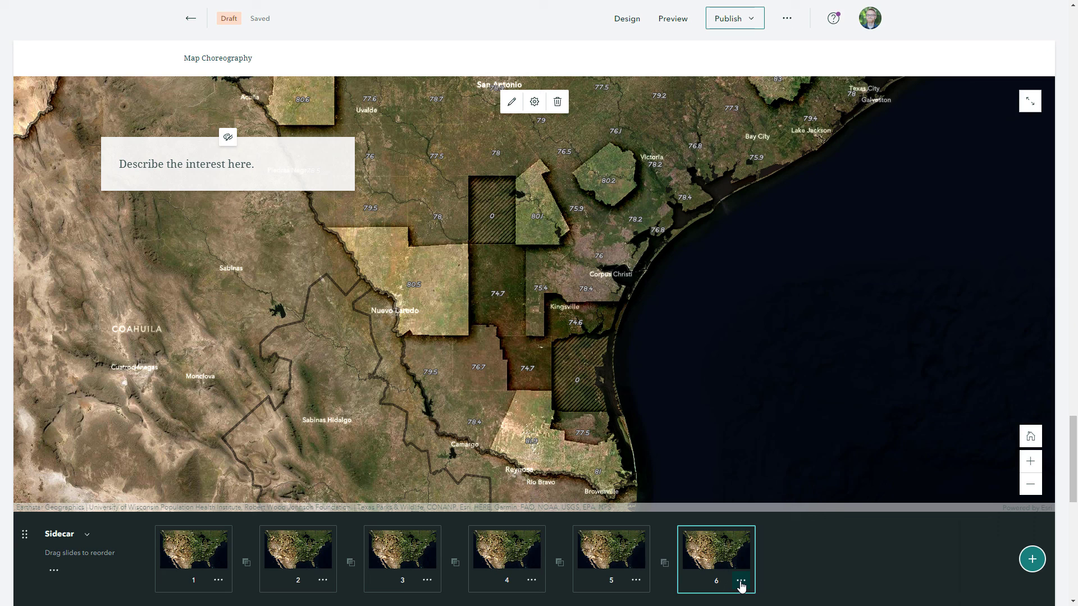
- Go to slide 2, 'Introduce the geographic data', leaving slide 6's options unchanged
click(741, 584)
click(782, 578)
click(300, 550)
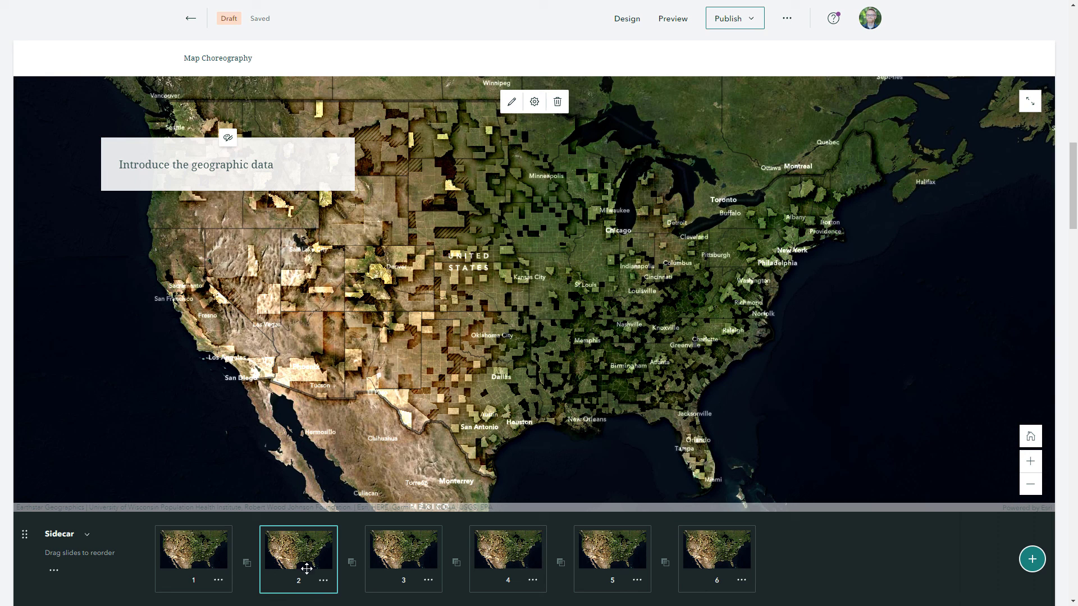
- Copy slide 2 to the end of the strip as slide 7, captioned 'Closing statement or summary'
click(323, 581)
click(238, 508)
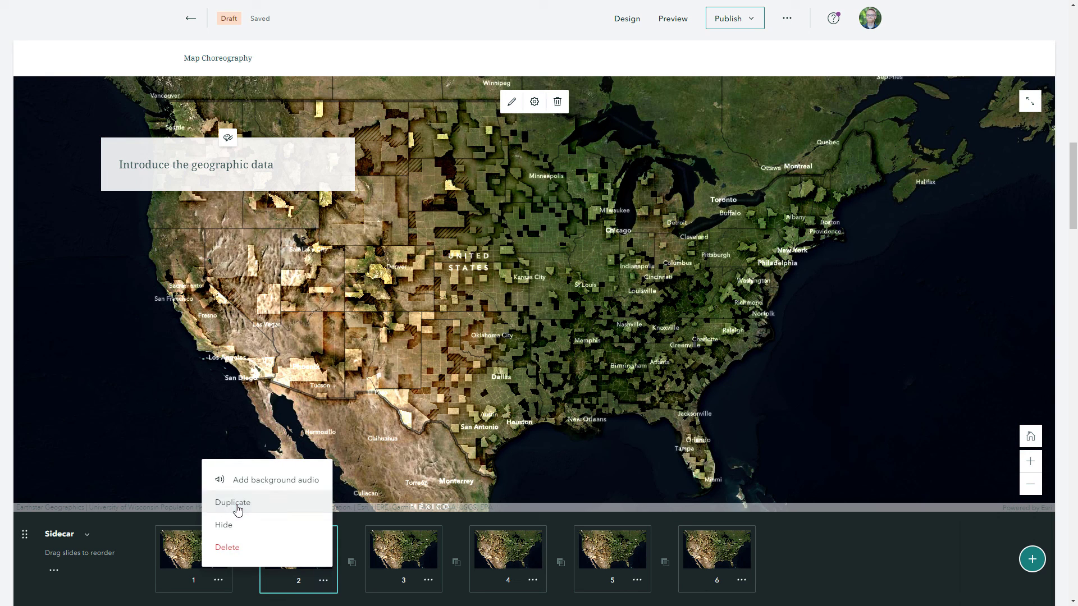
drag(398, 552, 842, 553)
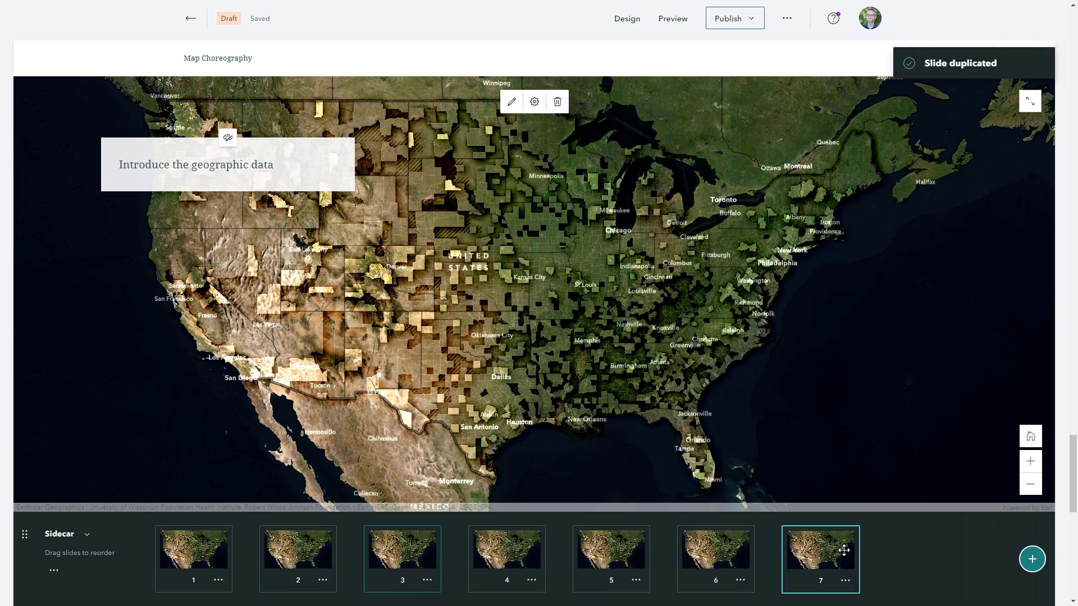
click(275, 164)
drag(275, 165, 117, 169)
text(Cl)
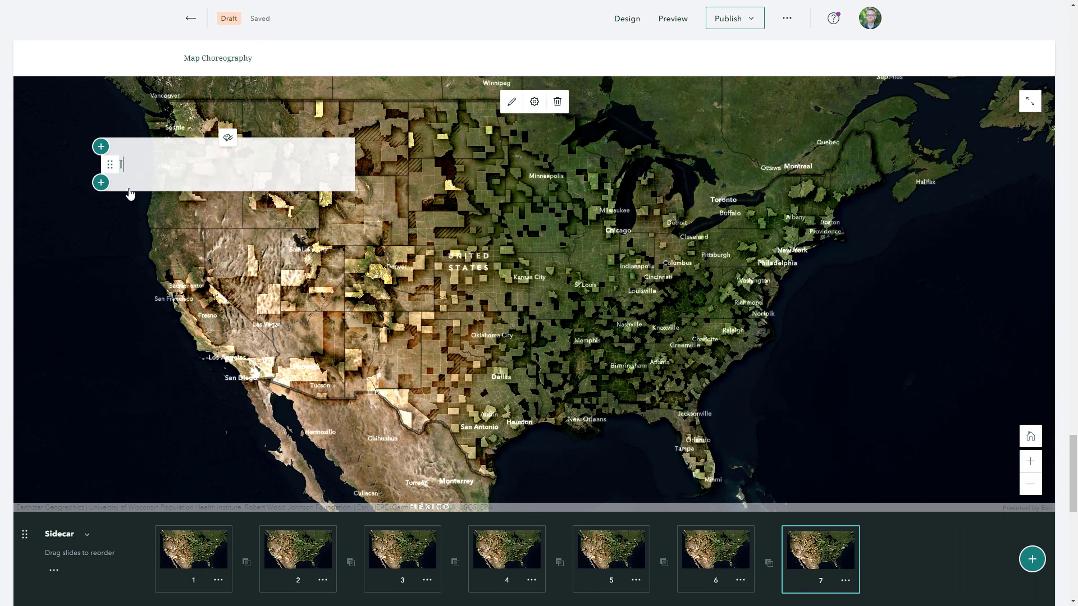
text(osing statement or summary.)
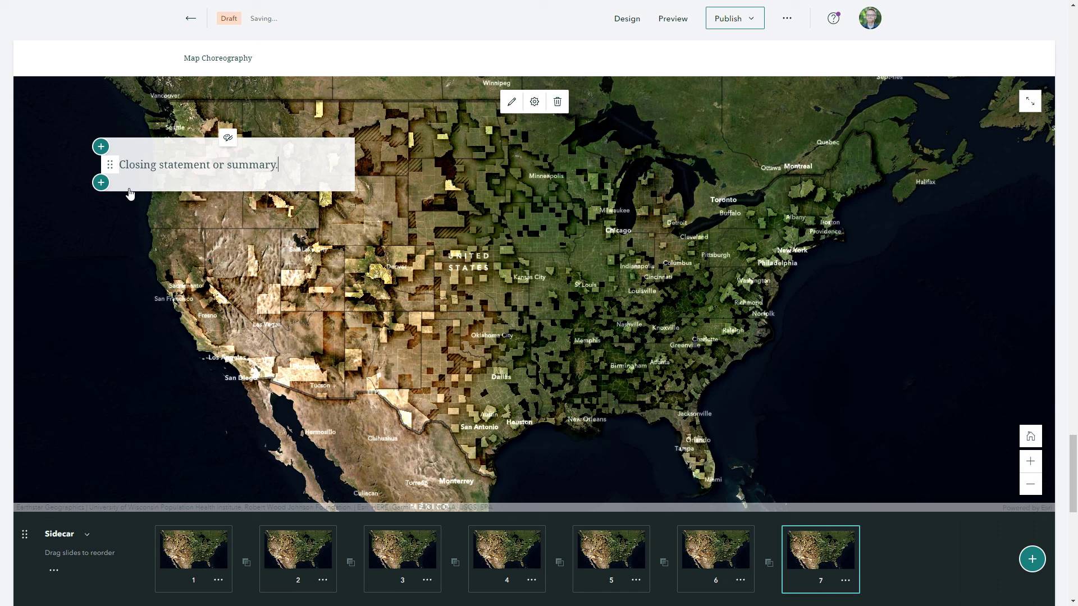
- Below the sidecar, type the paragraph 'Next more detailed part of the story'
scroll(766, 376, down, 6)
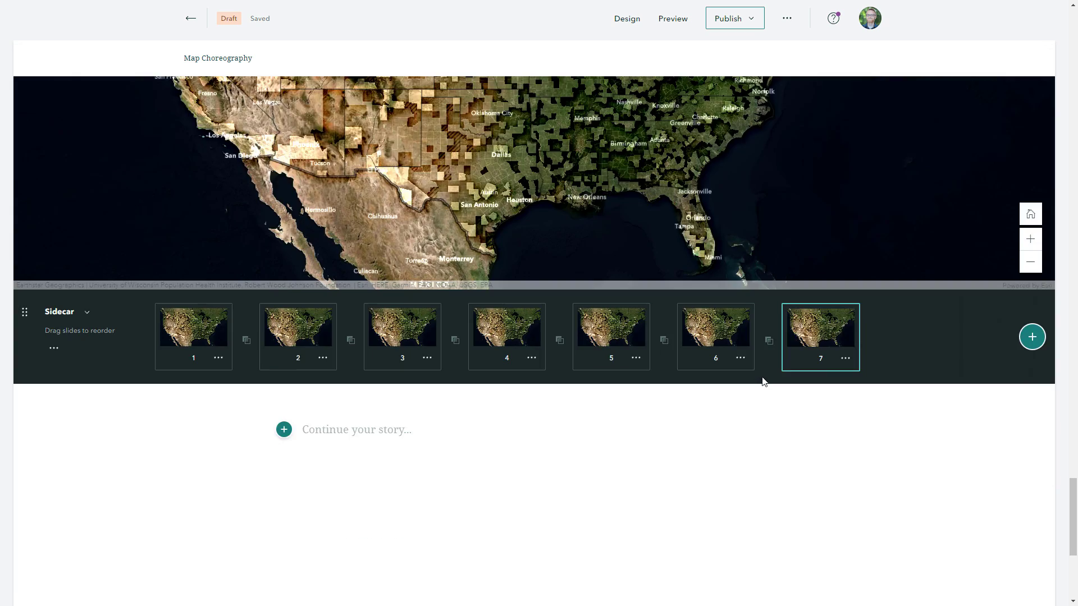
scroll(749, 385, down, 2)
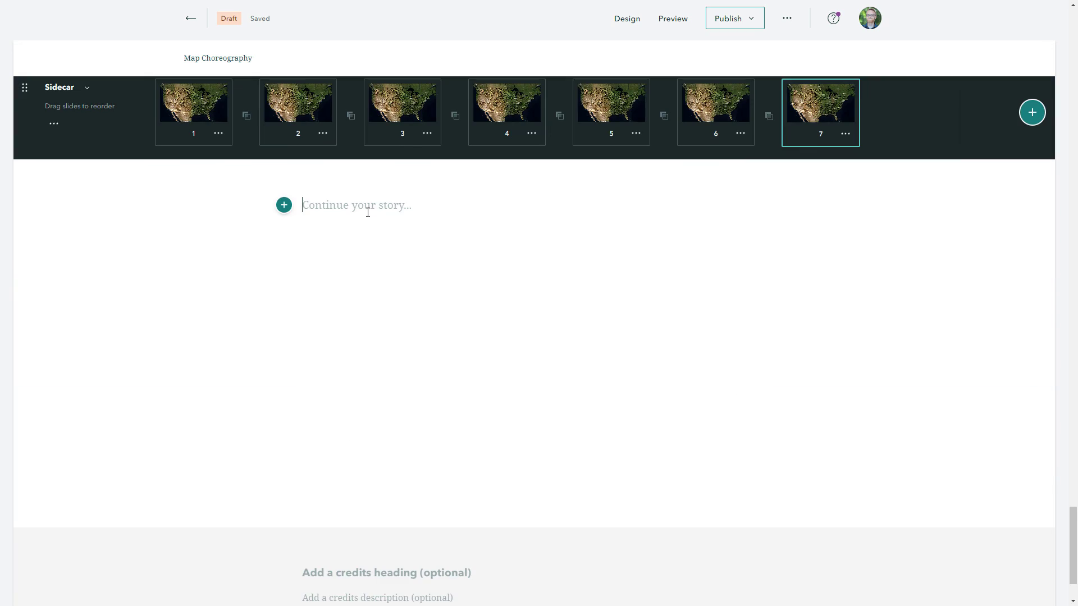
text(Next more )
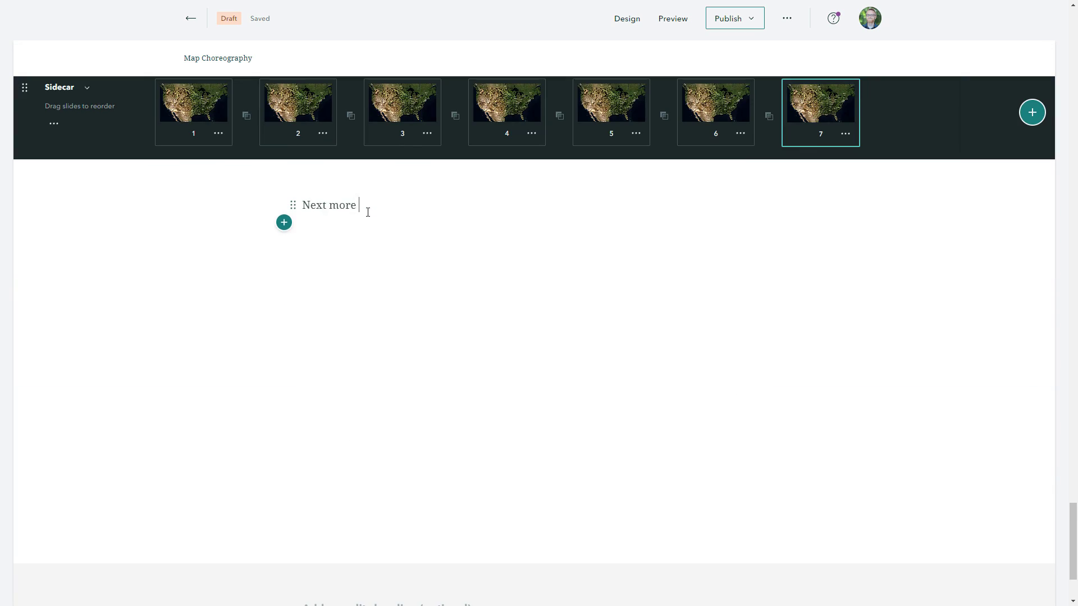
text(detailed part of the story.)
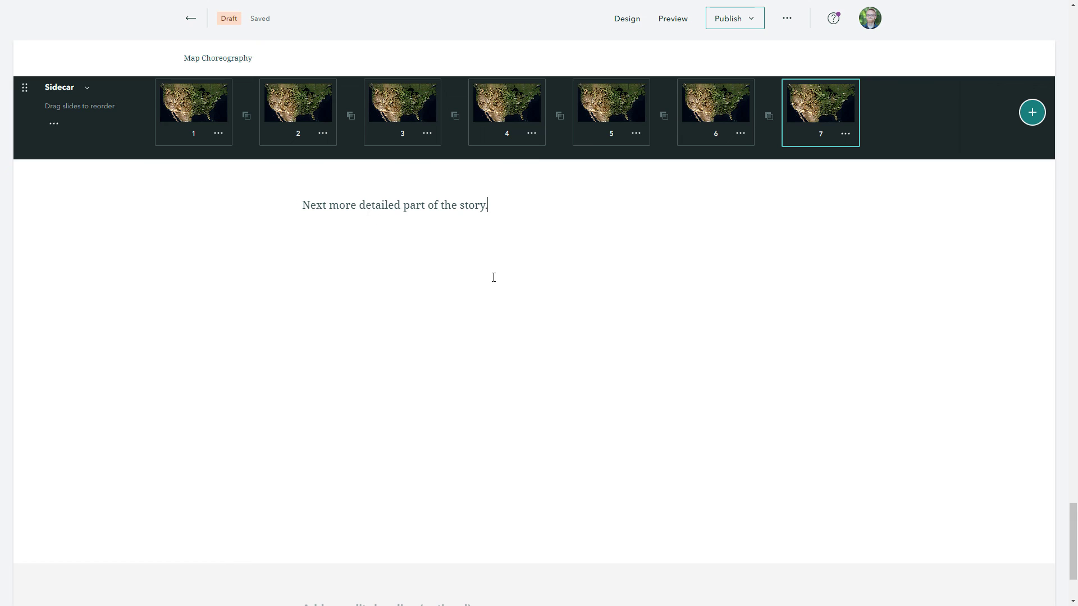
scroll(644, 307, up, 2)
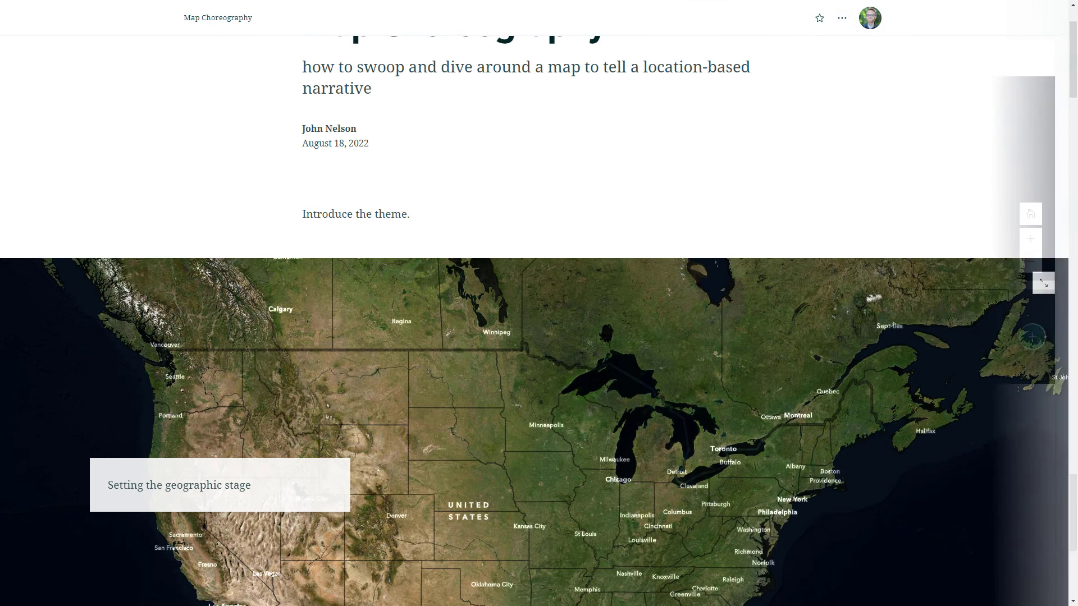
- Scroll the preview through the seven slides, from Michigan and South Texas to the closing summary
scroll(605, 373, down, 3)
scroll(539, 320, down, 6)
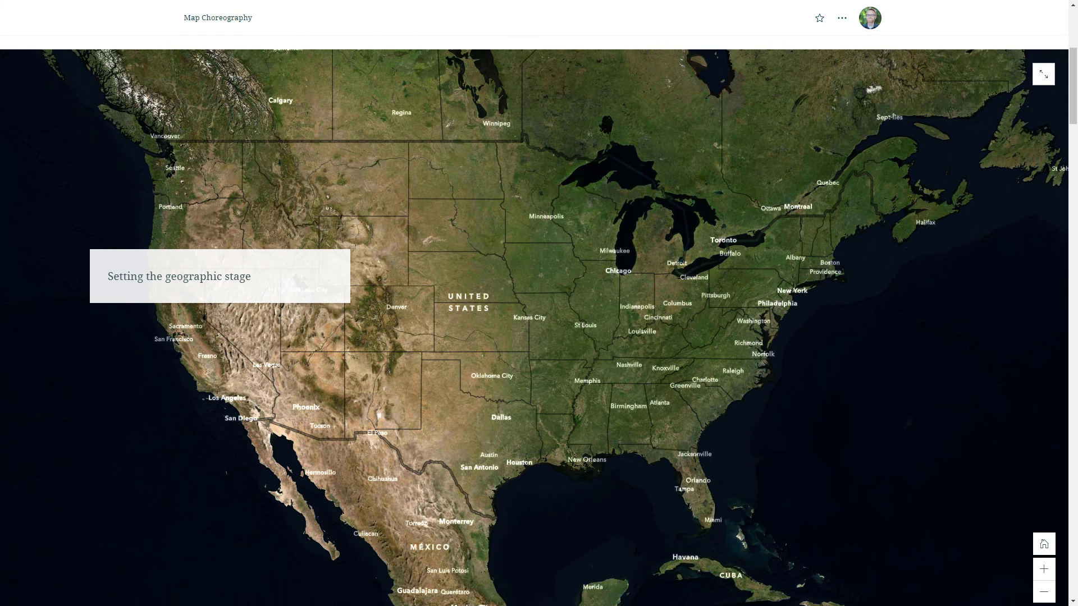
scroll(538, 319, down, 5)
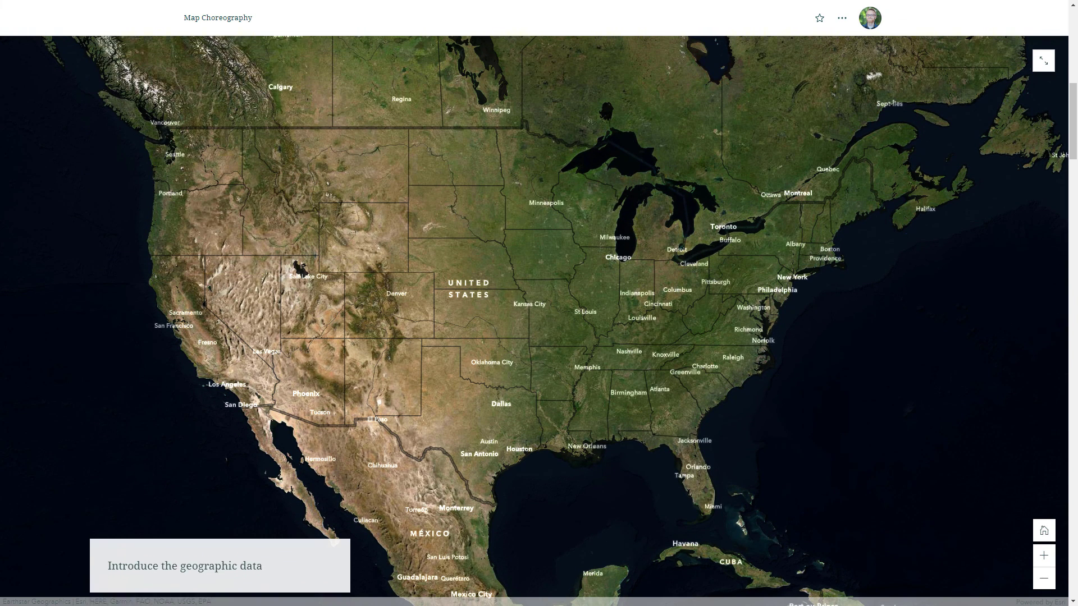
scroll(538, 320, down, 5)
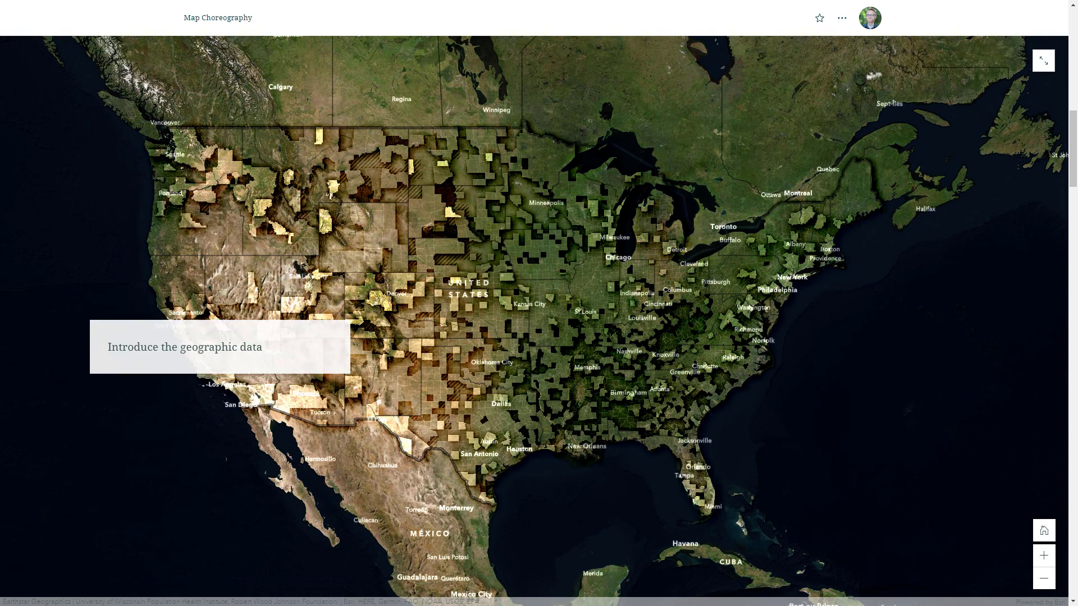
scroll(539, 320, down, 5)
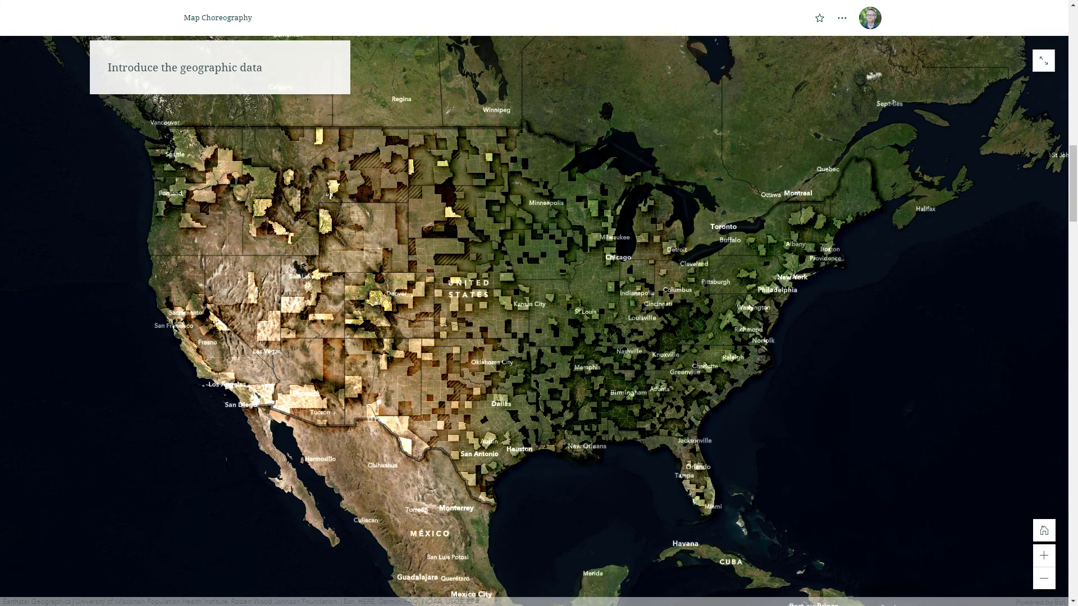
scroll(539, 320, down, 5)
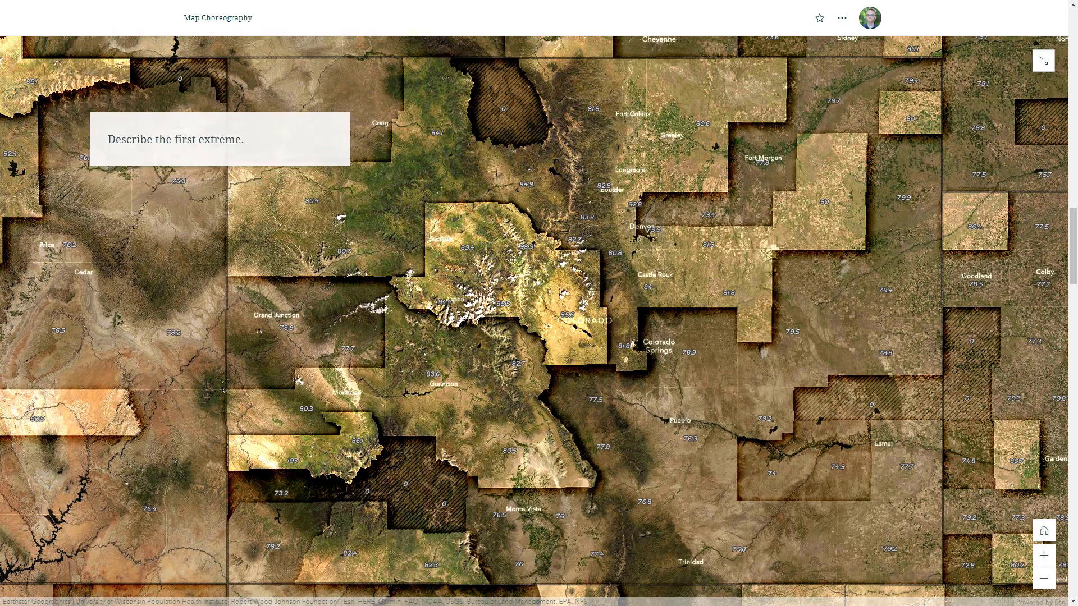
scroll(539, 320, down, 2)
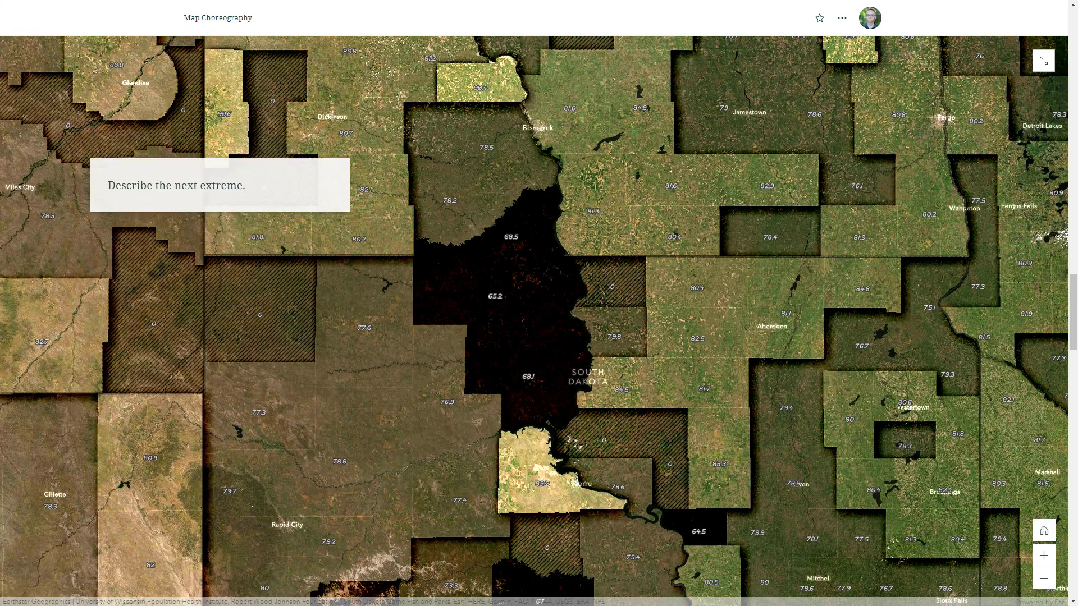
scroll(539, 320, down, 2)
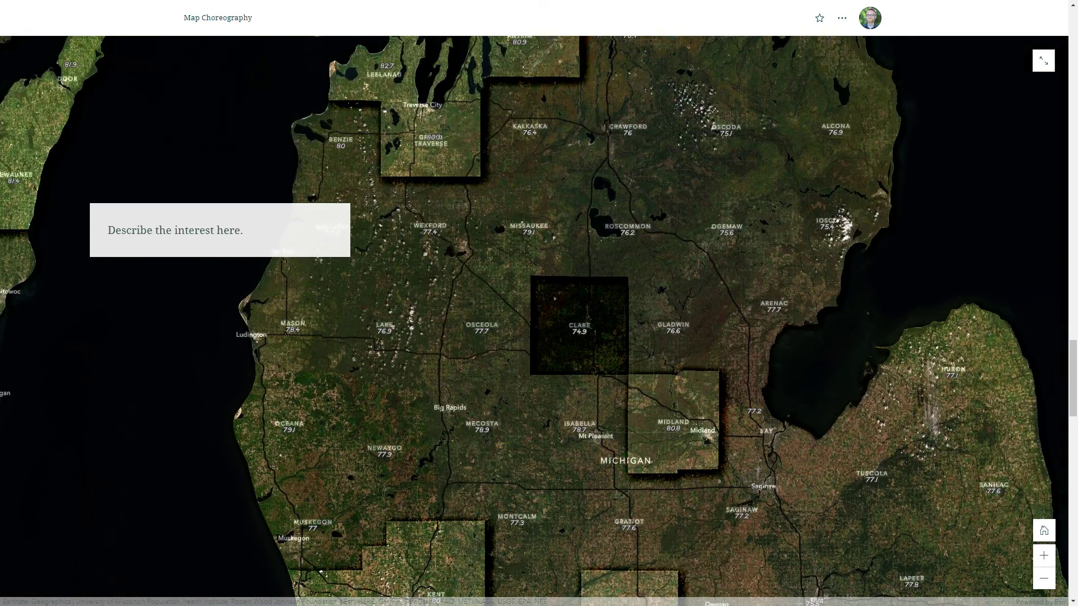
scroll(539, 320, down, 2)
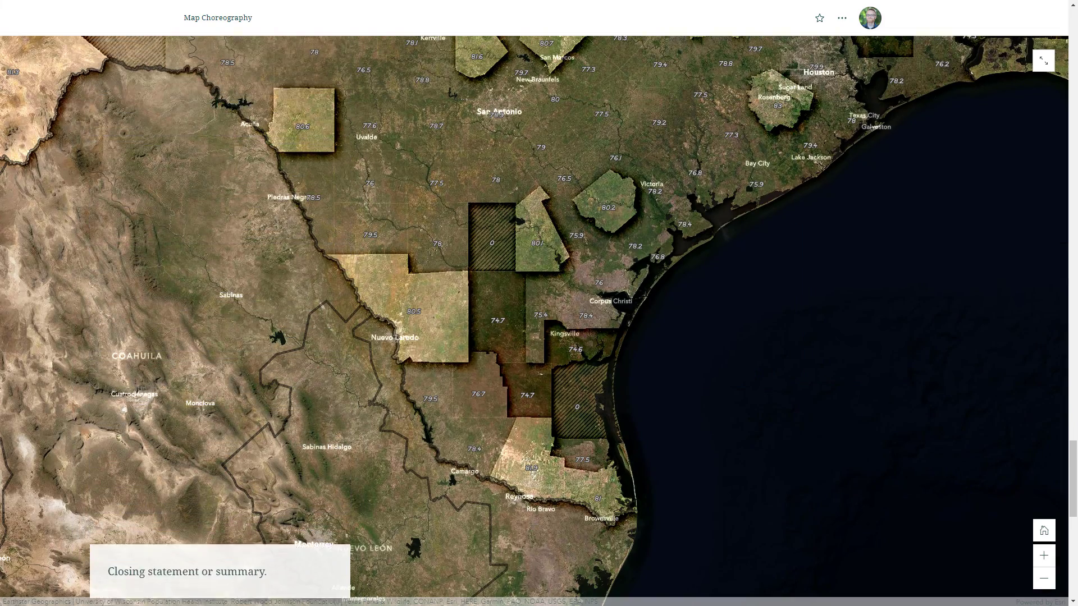
scroll(538, 320, down, 2)
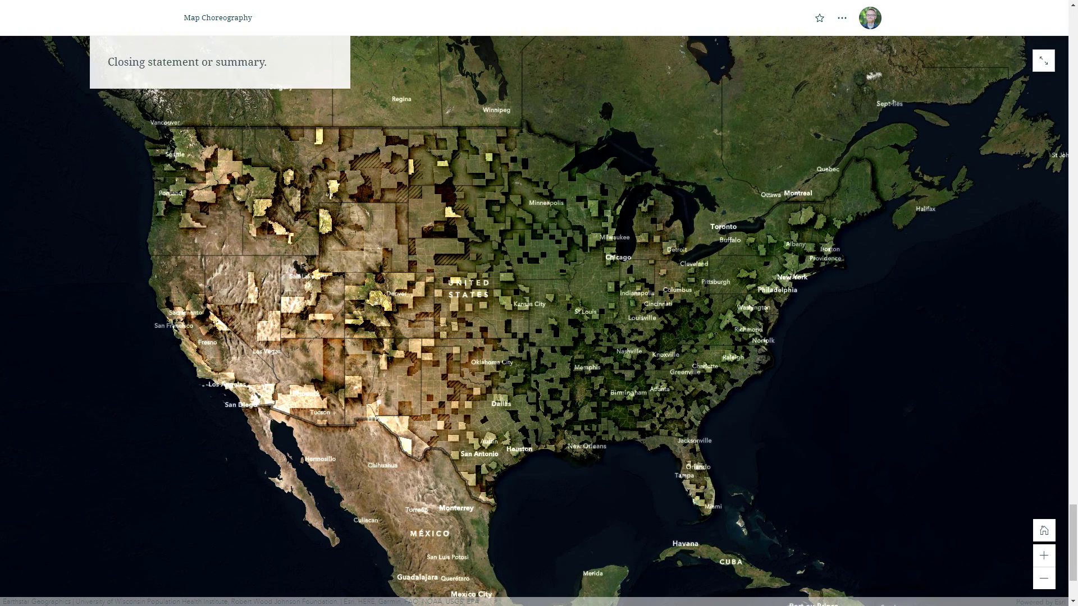
scroll(539, 320, down, 1)
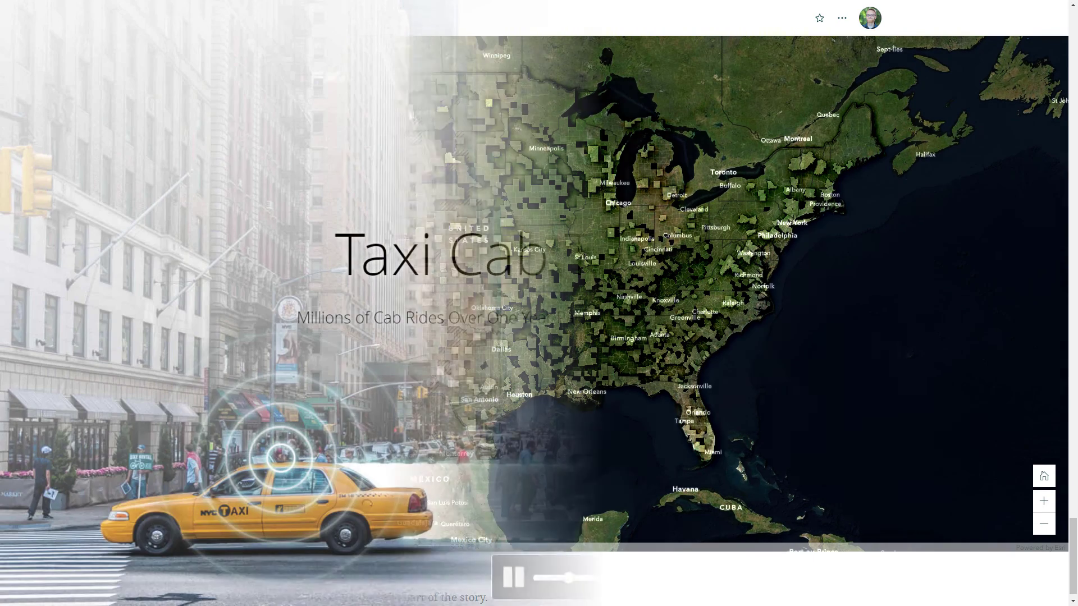
- Scroll past the Bronx tipping map to the yellow-dot 'Wagons west' mountain-pass map
scroll(538, 337, down, 3)
scroll(539, 337, down, 10)
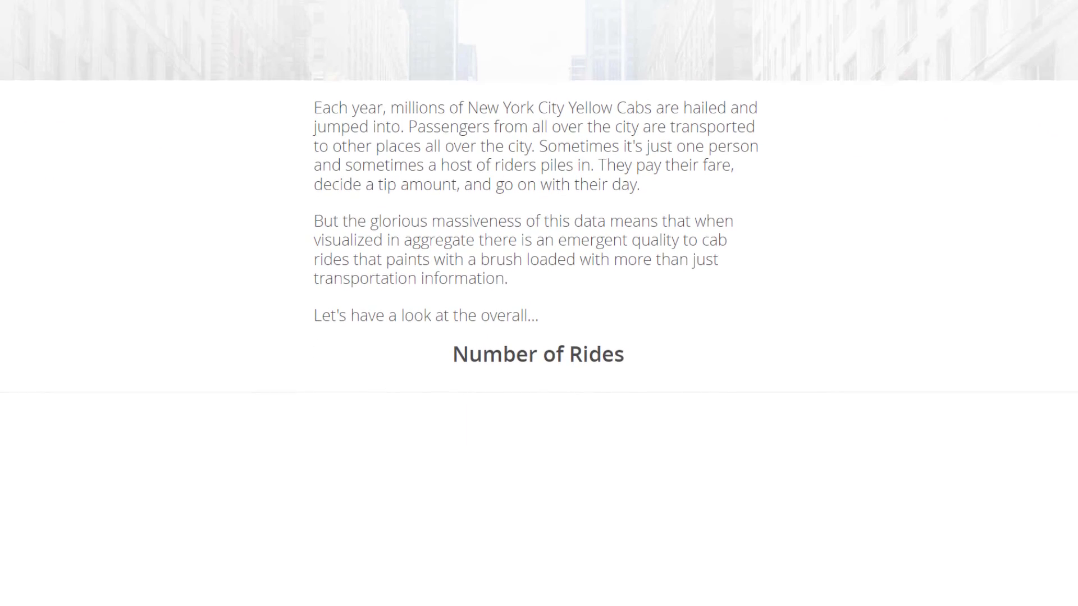
scroll(539, 337, down, 10)
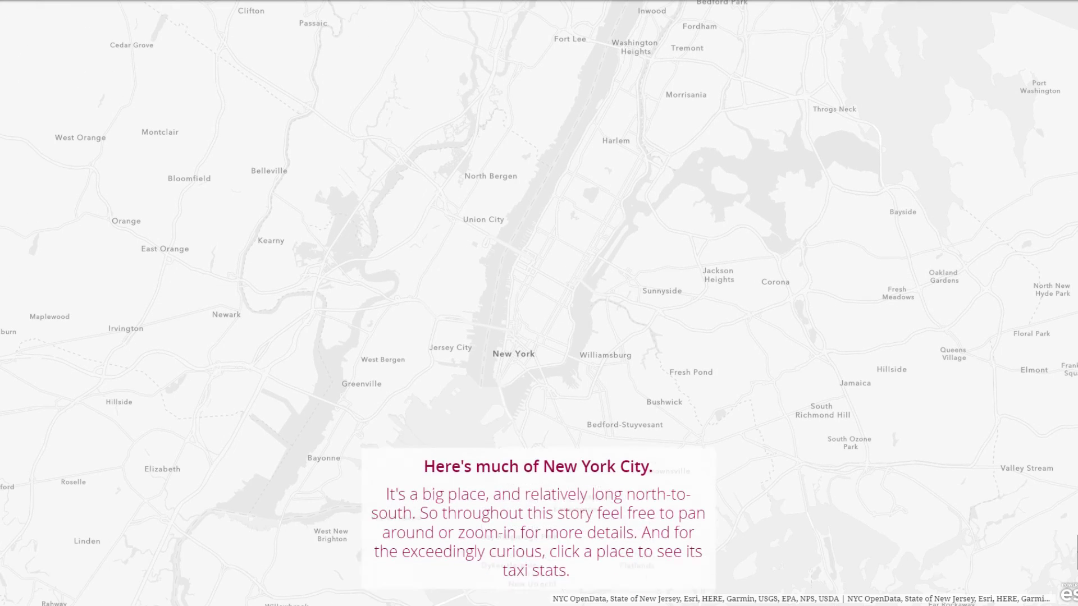
scroll(539, 336, down, 8)
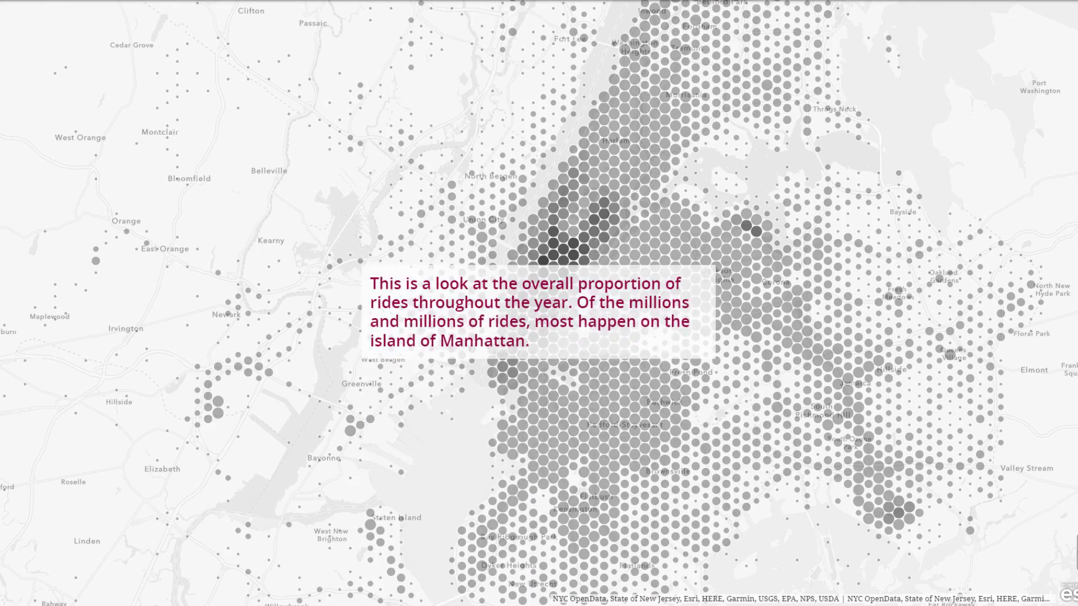
scroll(538, 337, down, 6)
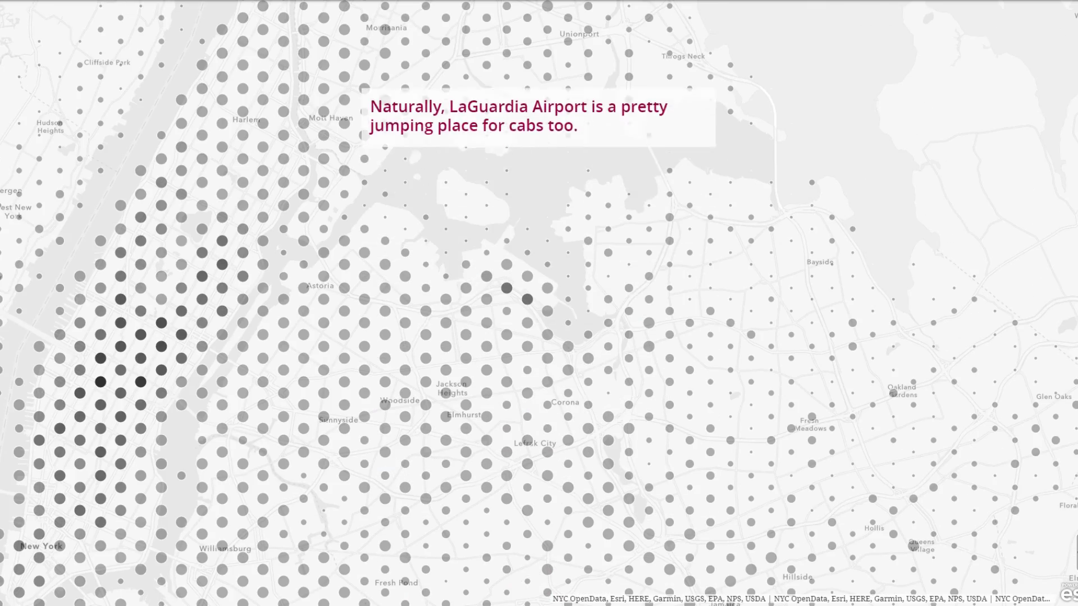
scroll(539, 337, down, 6)
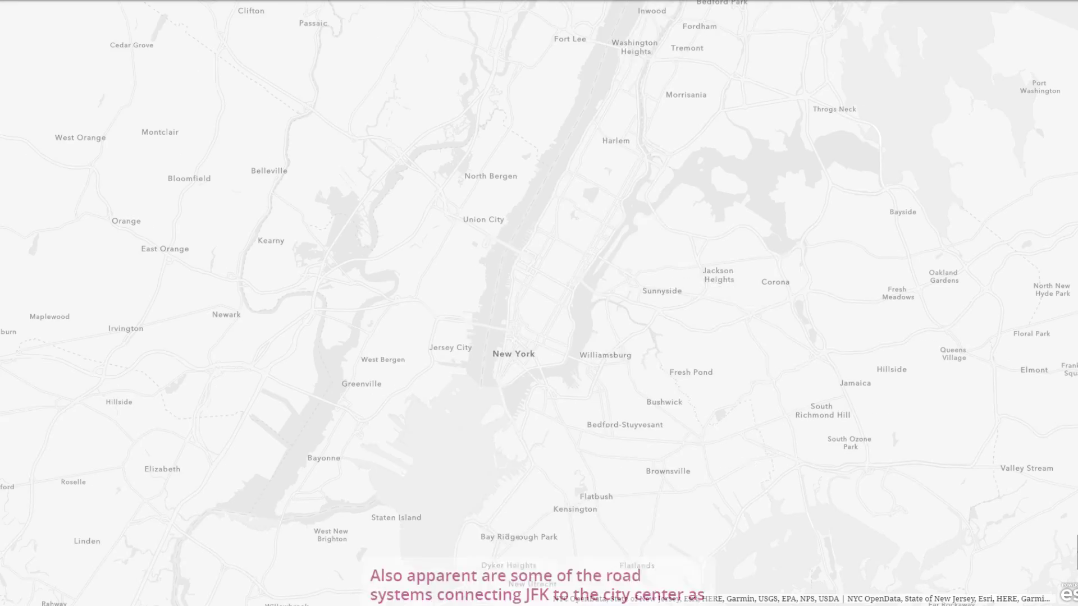
scroll(539, 337, down, 8)
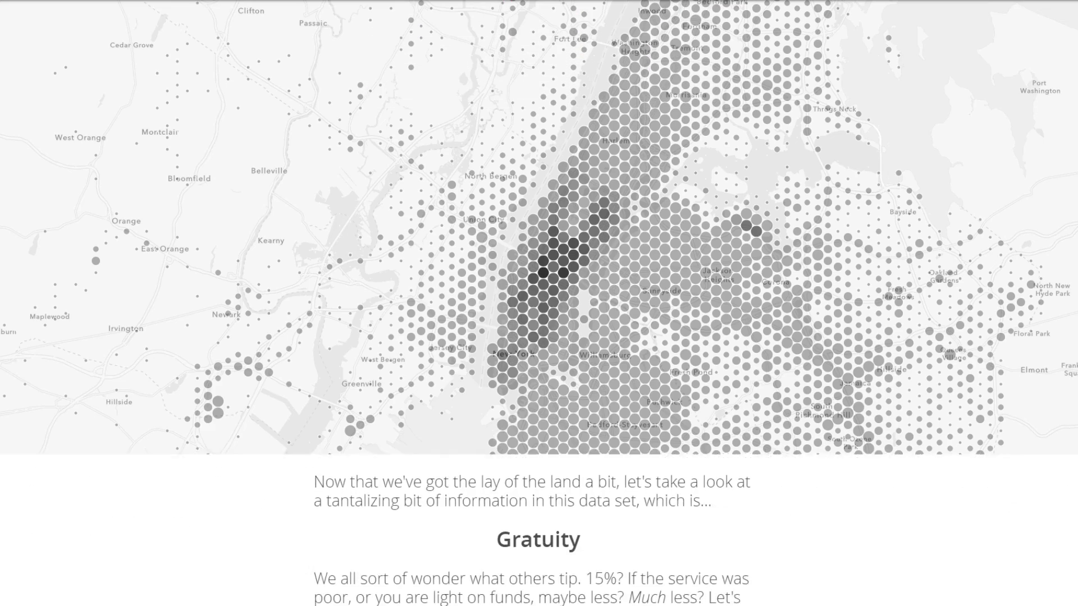
scroll(539, 337, down, 10)
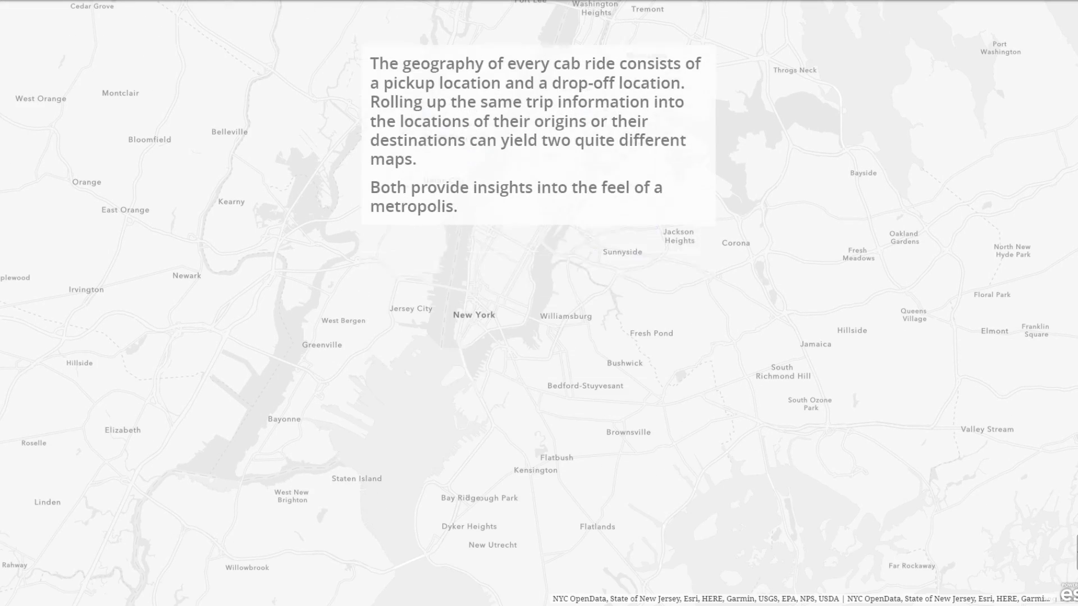
scroll(539, 337, down, 10)
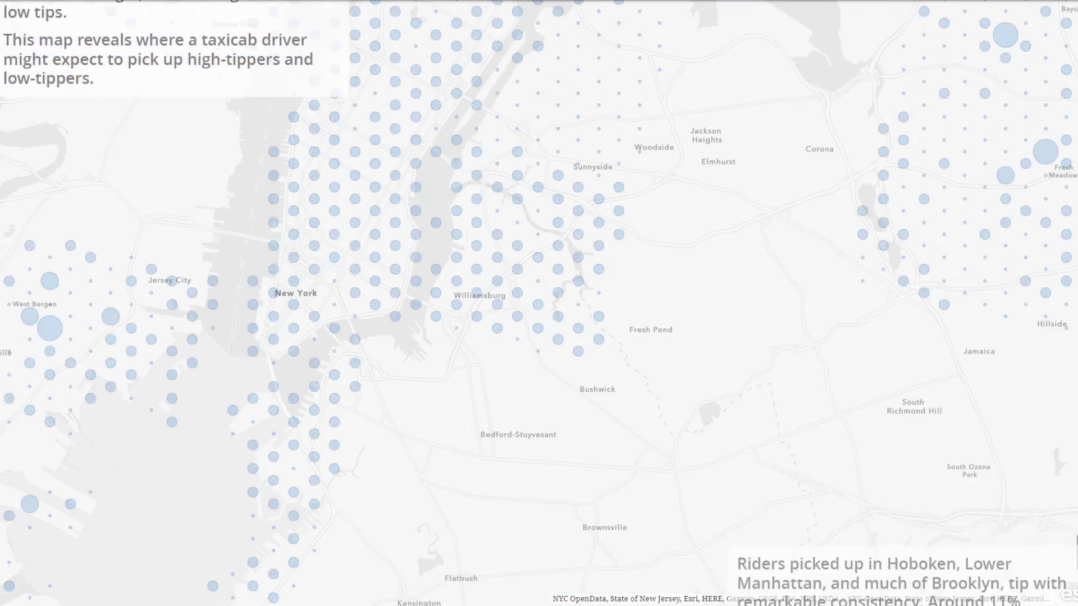
scroll(539, 336, down, 10)
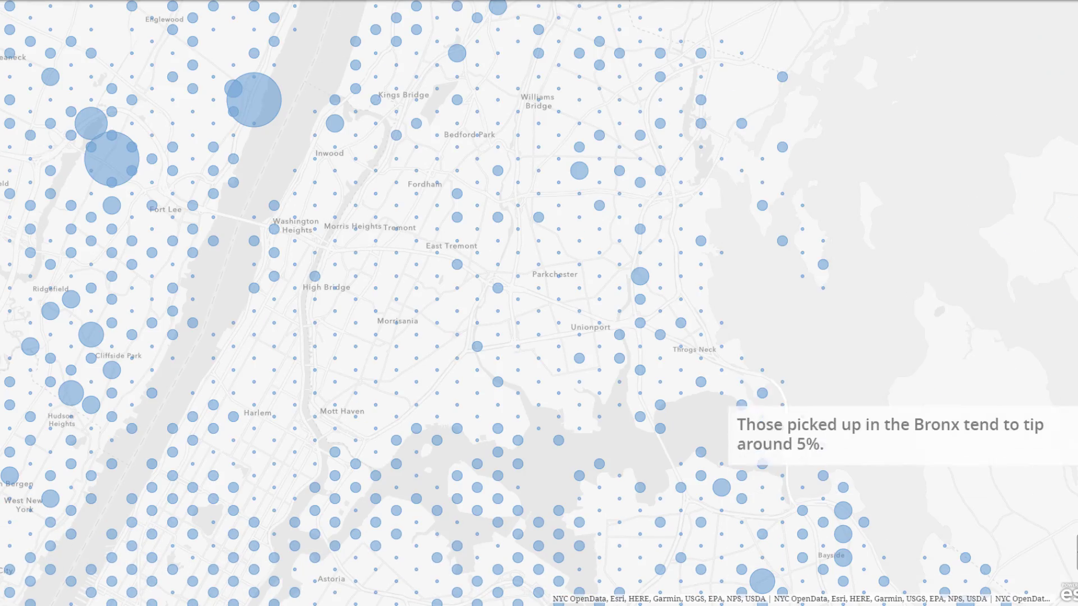
scroll(539, 336, down, 10)
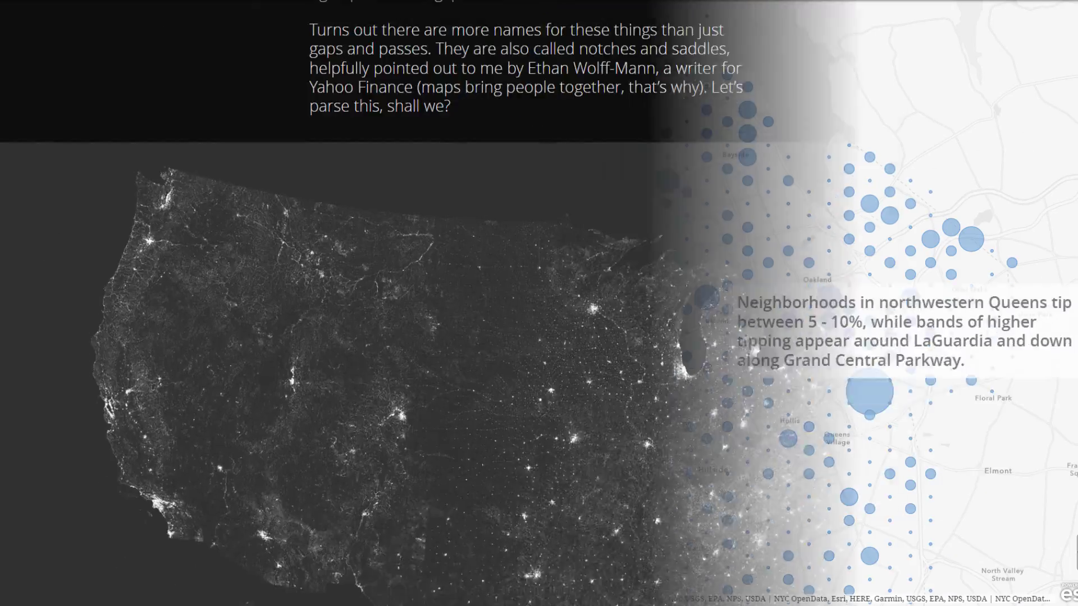
scroll(539, 337, down, 5)
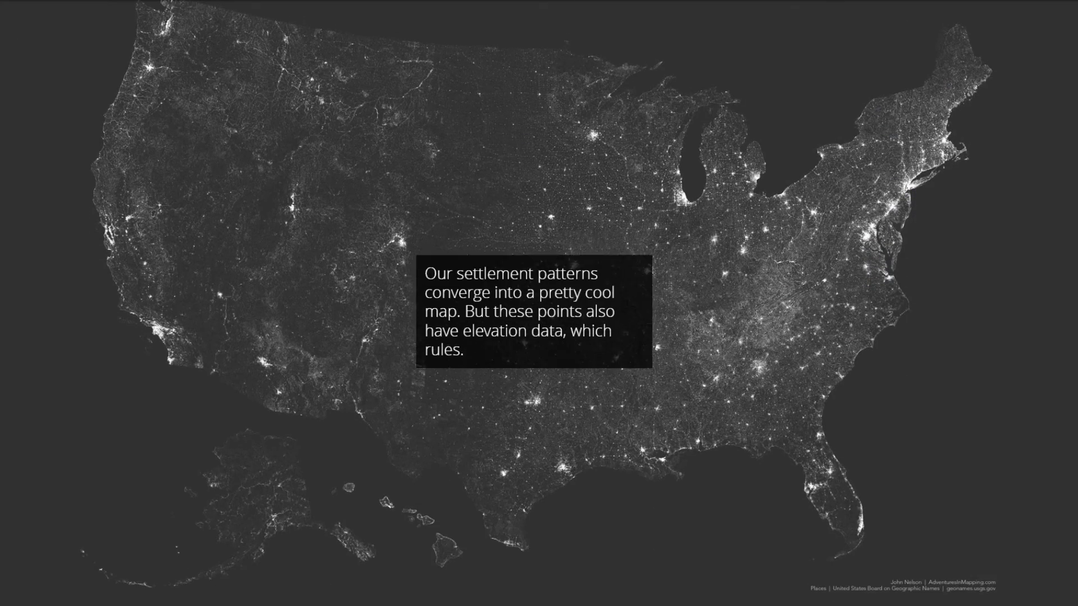
scroll(538, 336, down, 8)
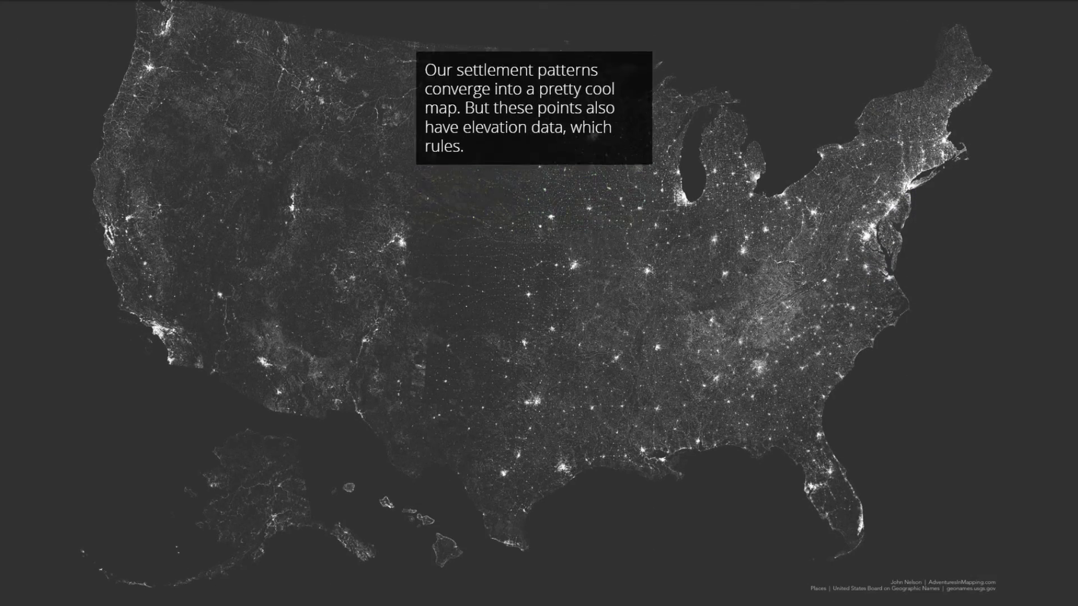
scroll(539, 336, down, 10)
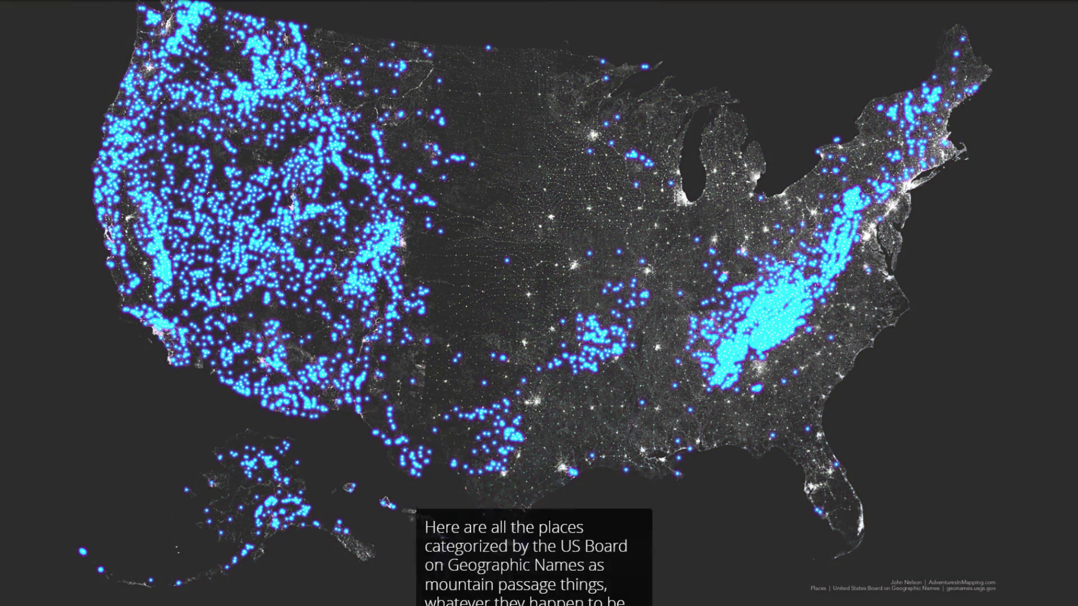
scroll(539, 337, down, 10)
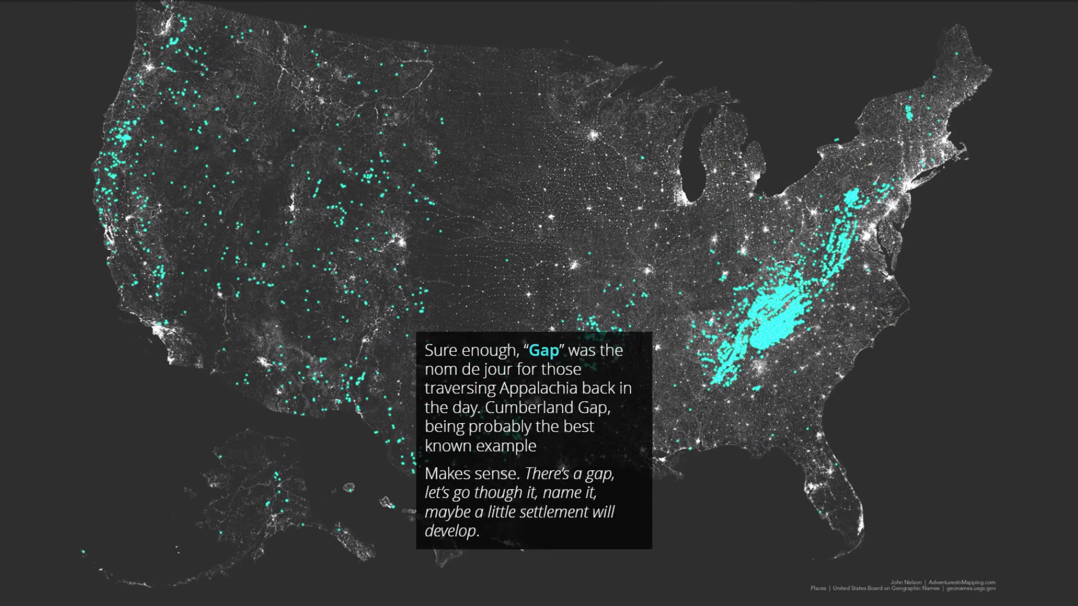
scroll(539, 337, down, 15)
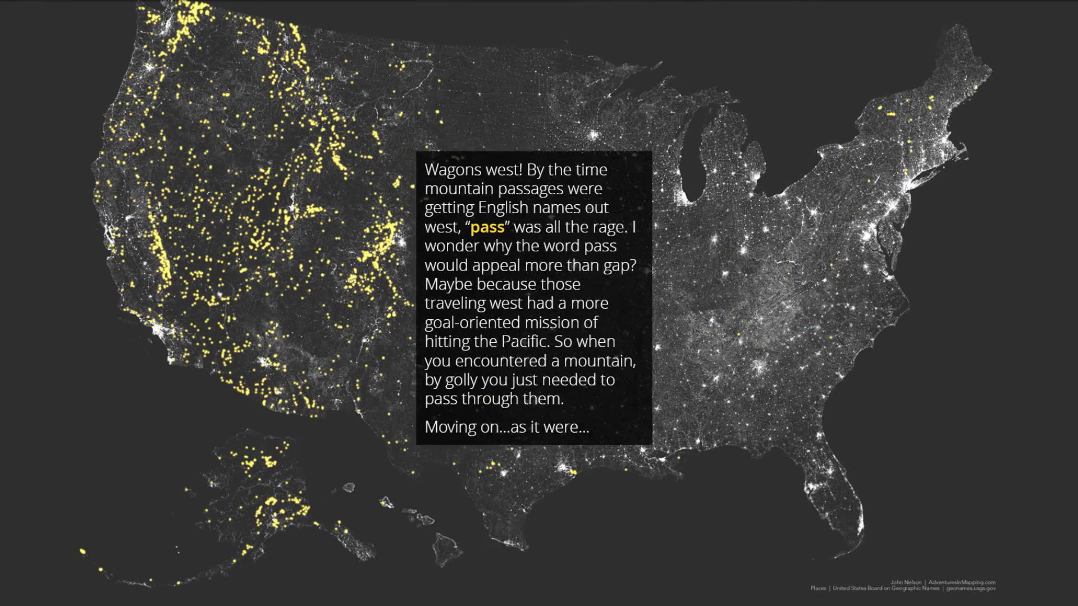
scroll(539, 337, down, 15)
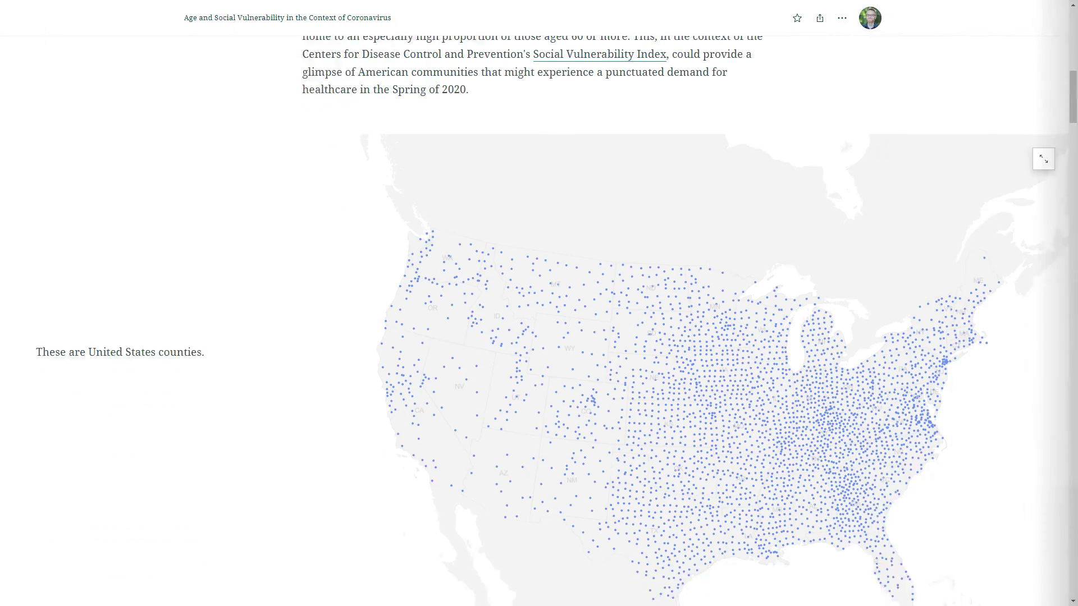
- Scroll through the coronavirus, happiness and drought examples to Enclaves & Exclaves' 'National enclaves' Italy map
scroll(539, 320, down, 3)
scroll(539, 320, down, 3)
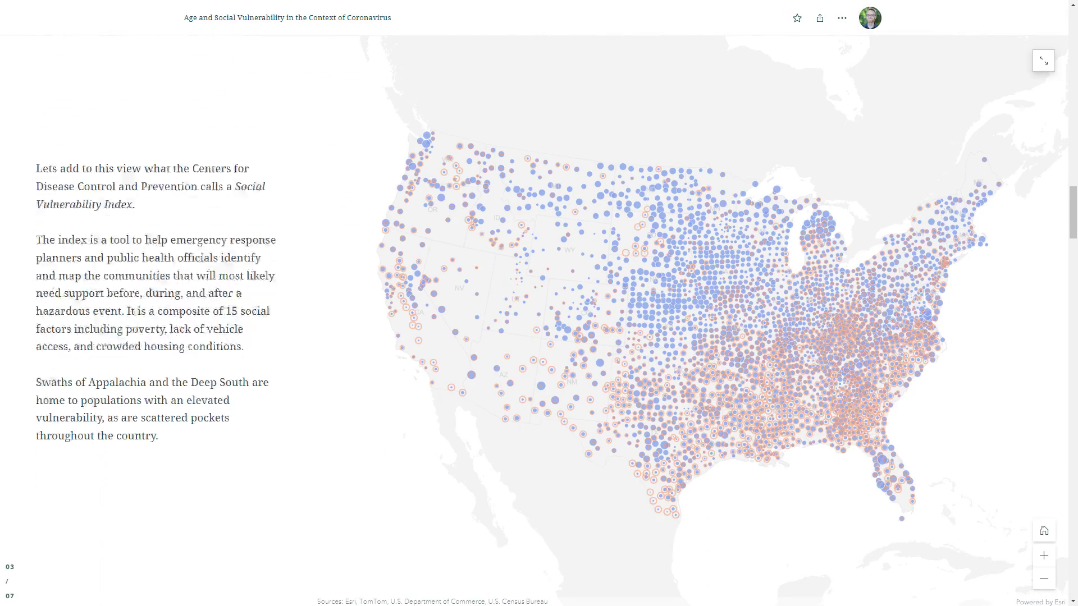
scroll(539, 320, down, 3)
scroll(539, 320, down, 3)
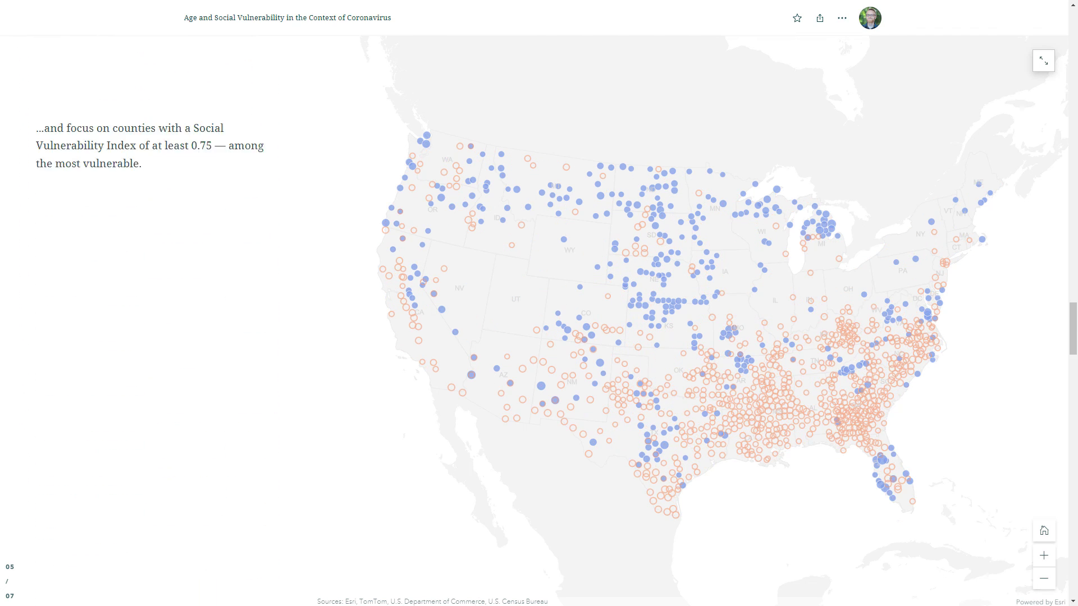
scroll(538, 320, down, 3)
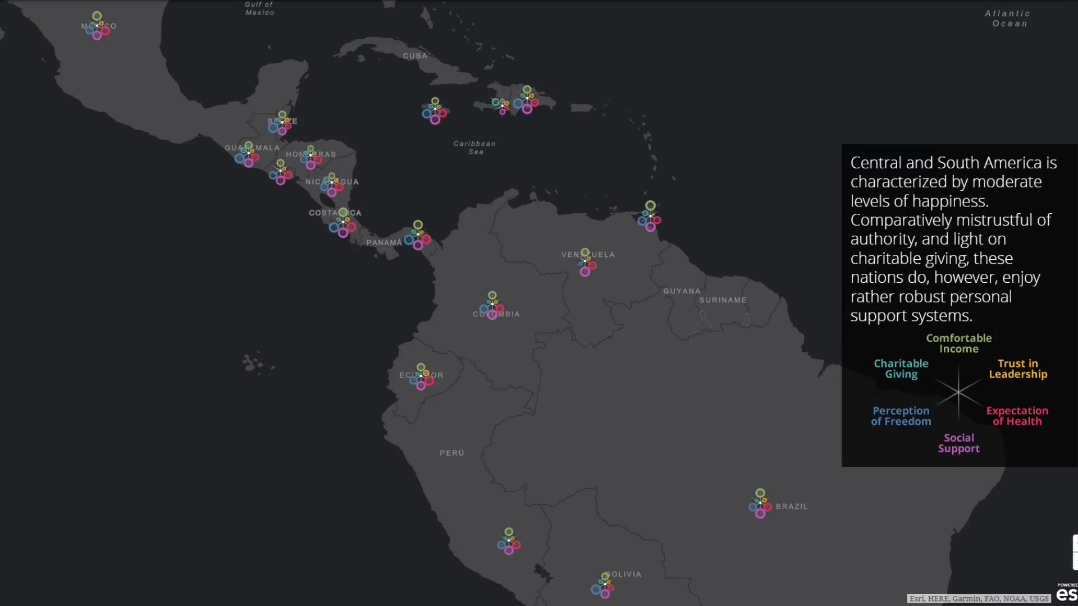
scroll(960, 337, down, 5)
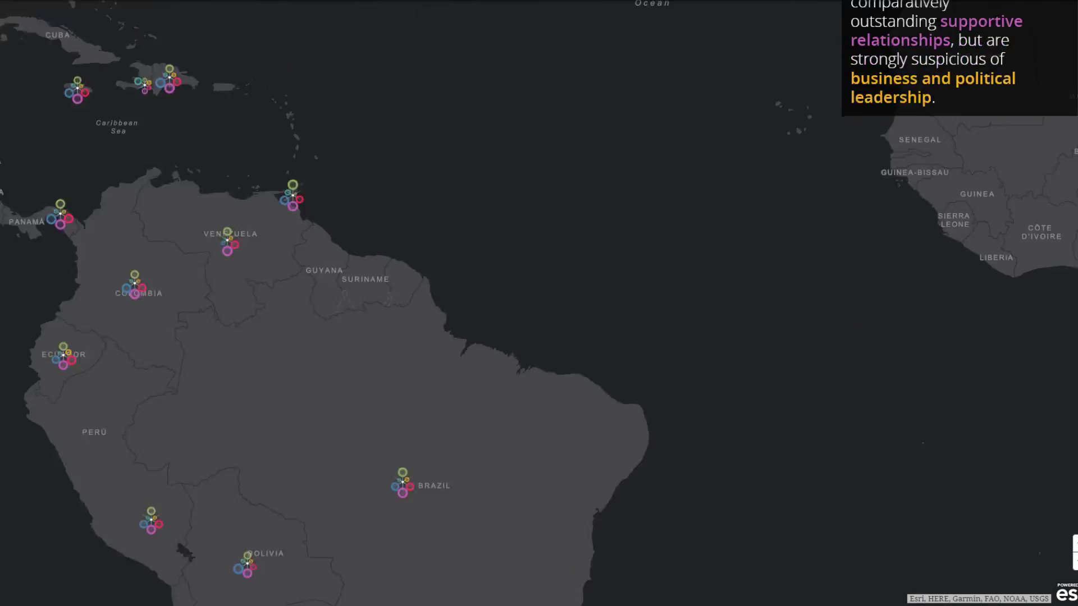
scroll(960, 337, down, 8)
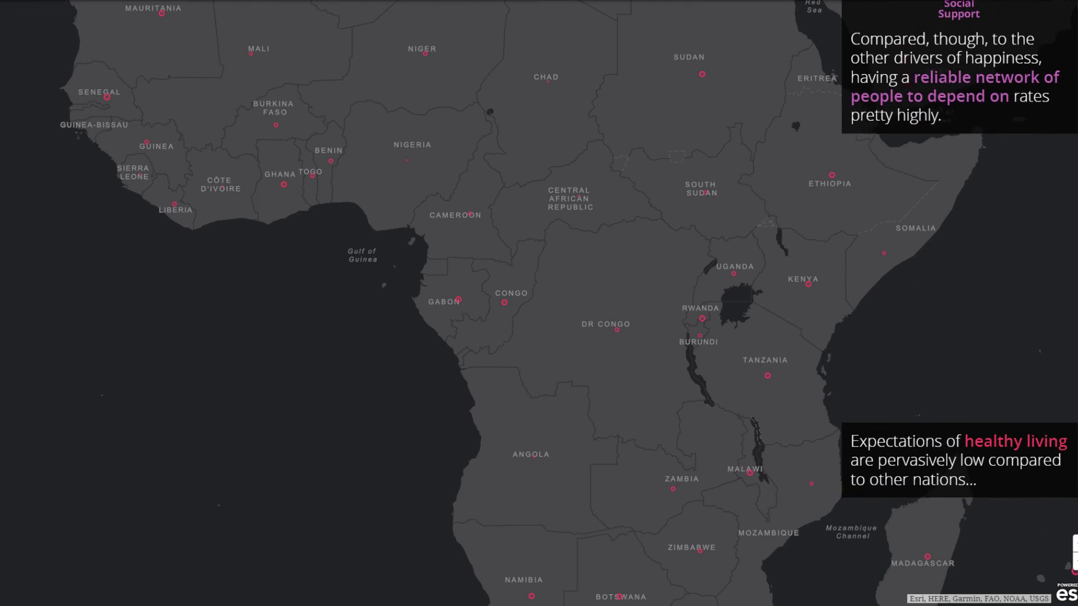
scroll(960, 337, down, 10)
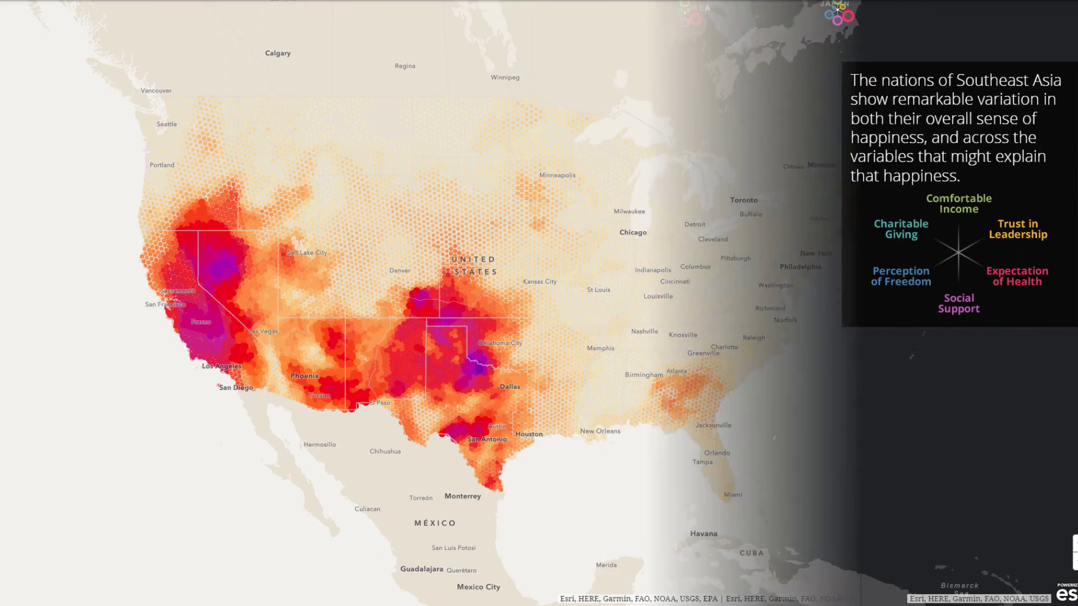
scroll(960, 281, down, 4)
scroll(898, 336, down, 10)
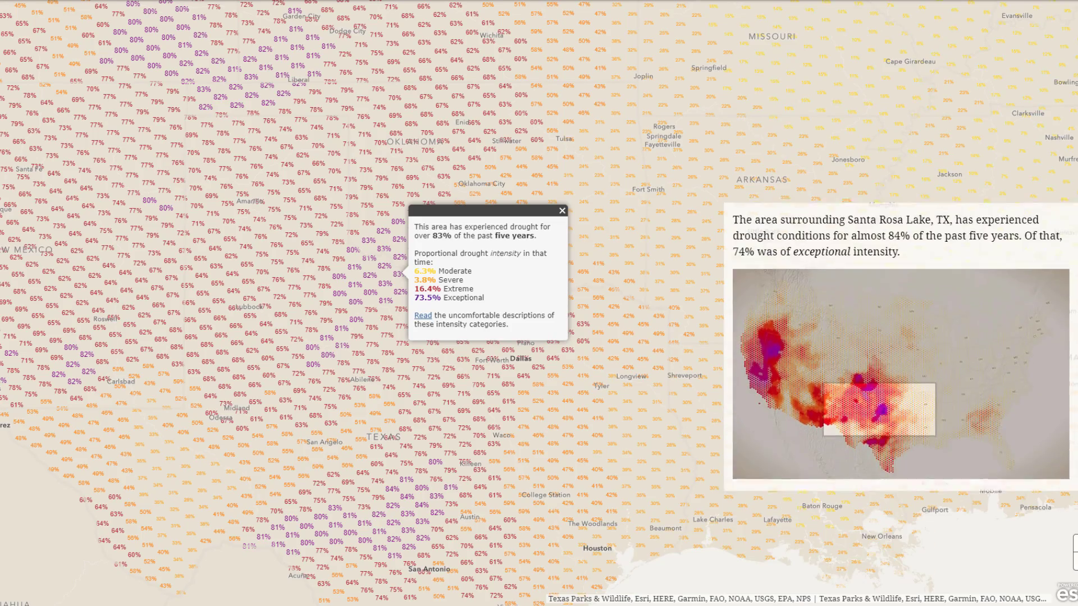
scroll(898, 337, down, 10)
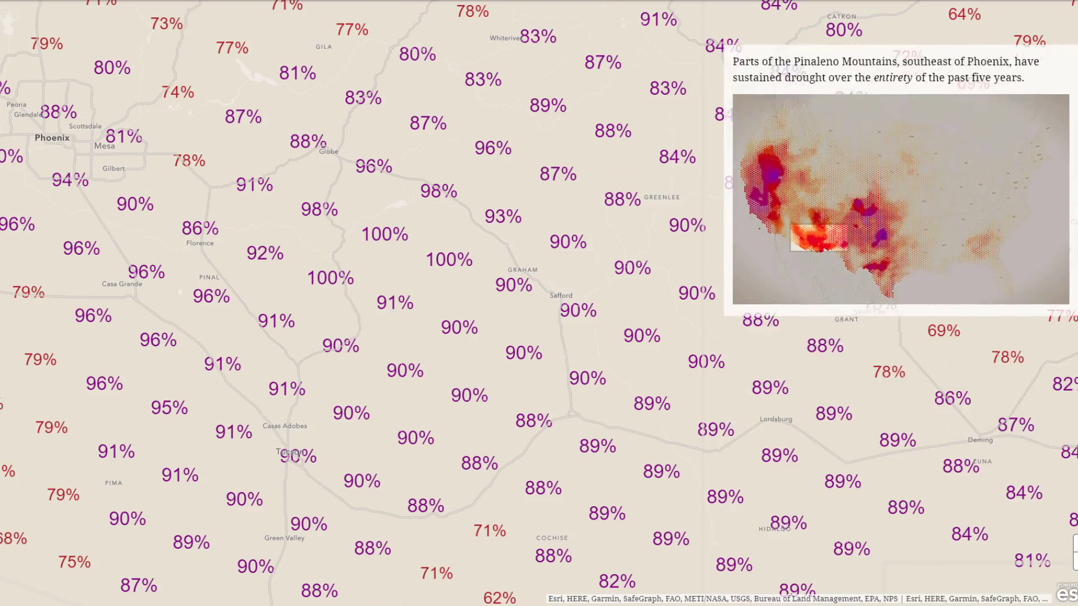
scroll(898, 337, down, 10)
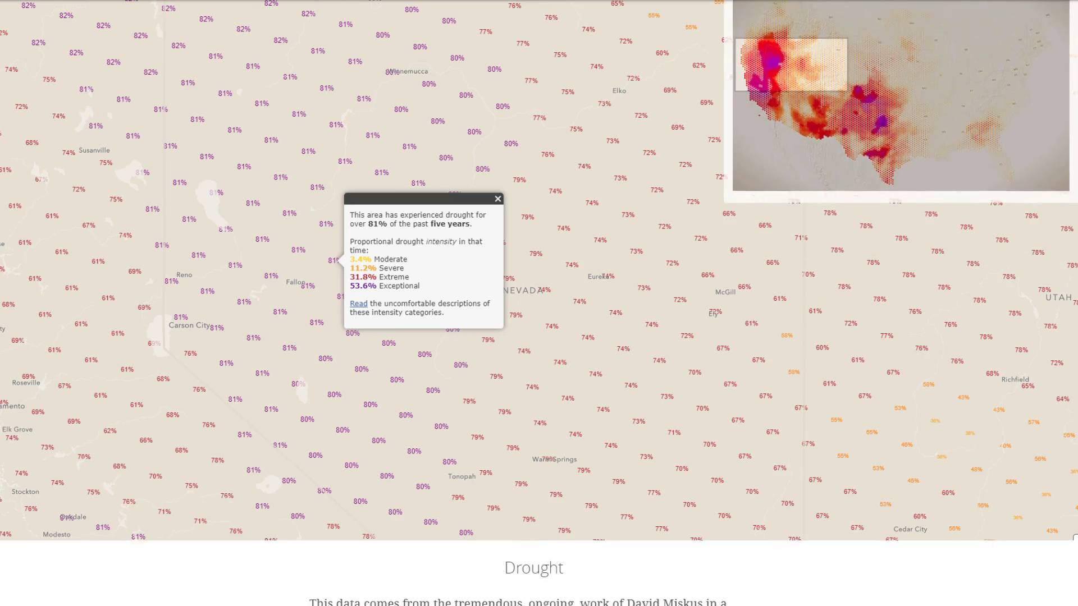
scroll(898, 337, down, 3)
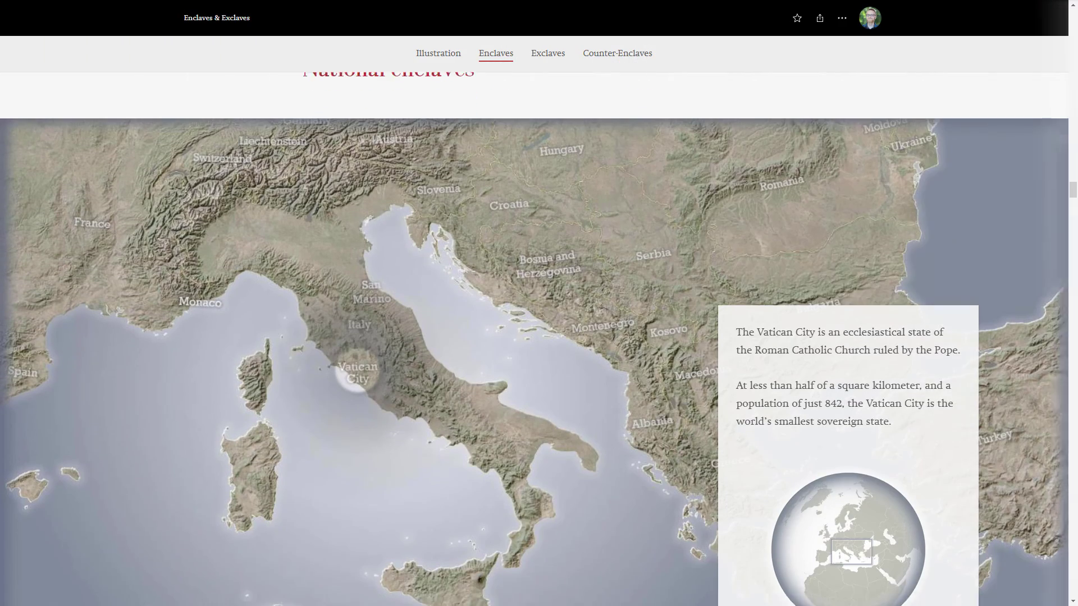
- Scroll past the Vatican City and San Marino slides to the Lesotho enclave section
scroll(539, 336, down, 1)
scroll(847, 365, down, 6)
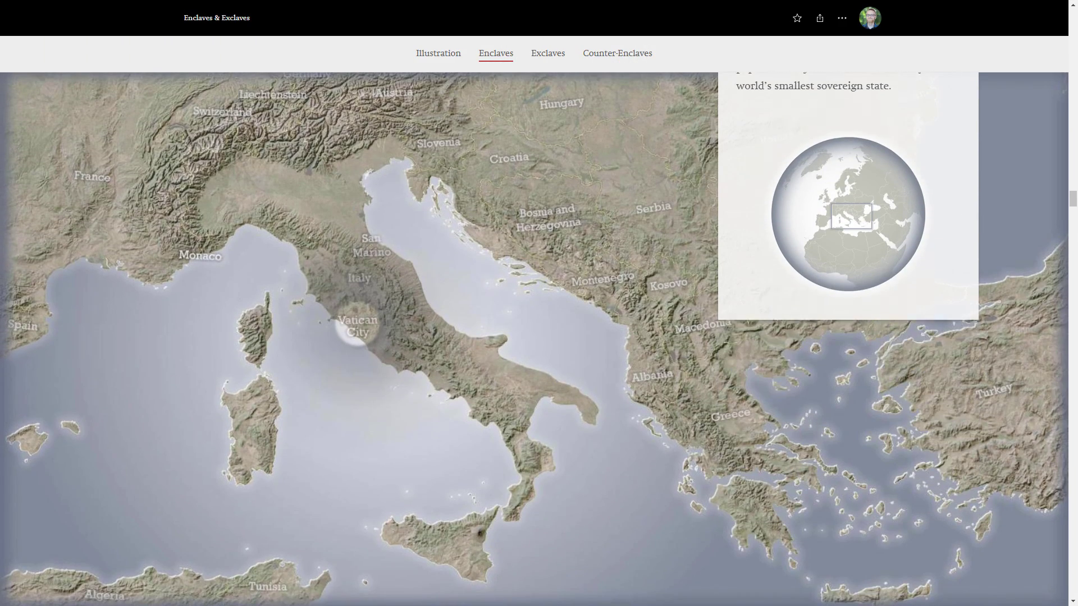
scroll(539, 336, down, 8)
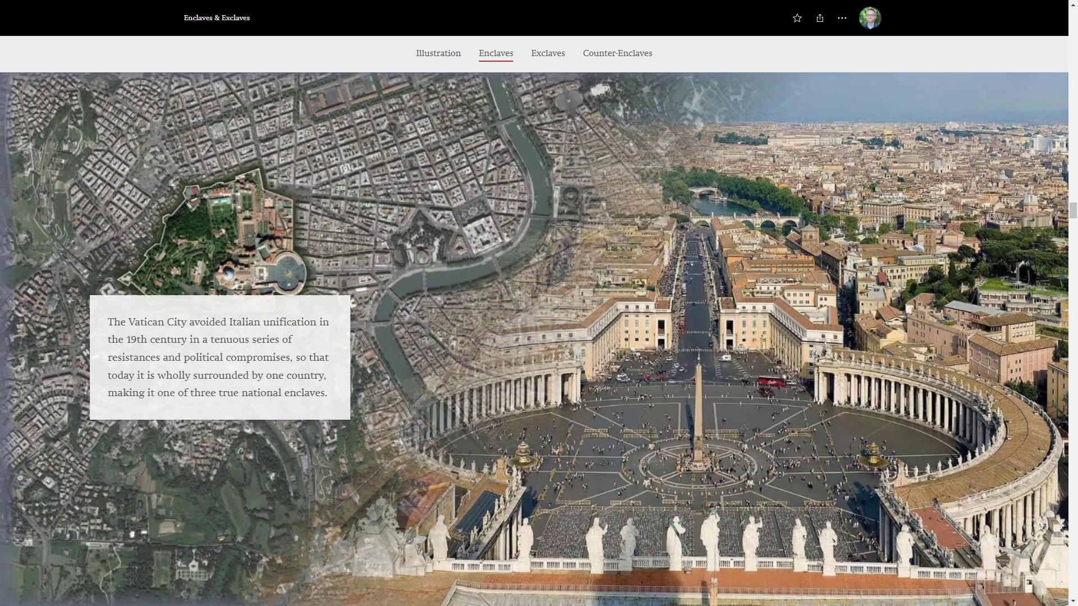
scroll(539, 337, down, 8)
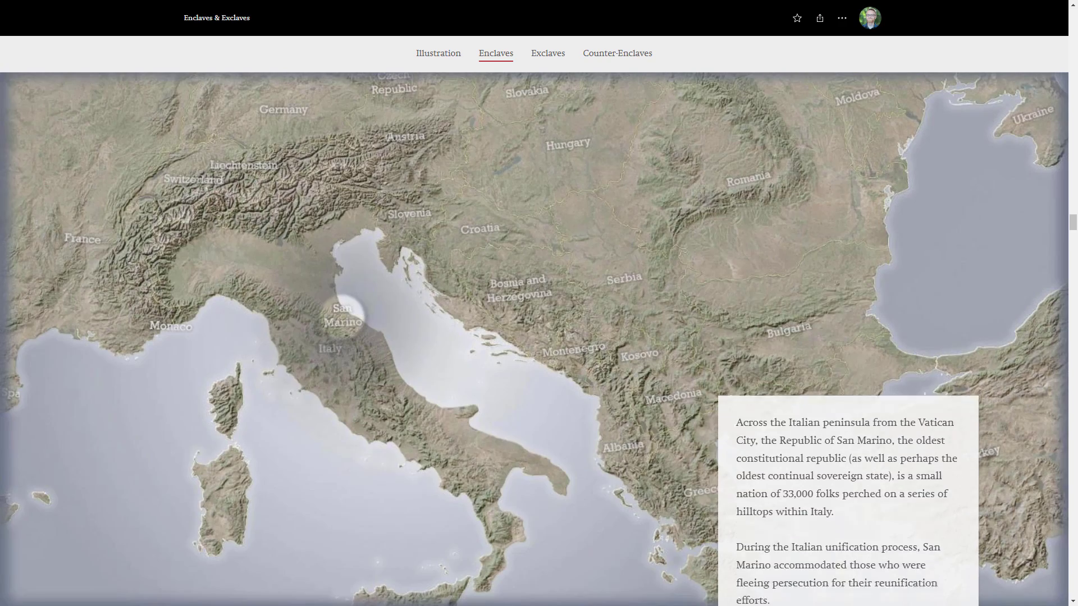
scroll(538, 337, down, 8)
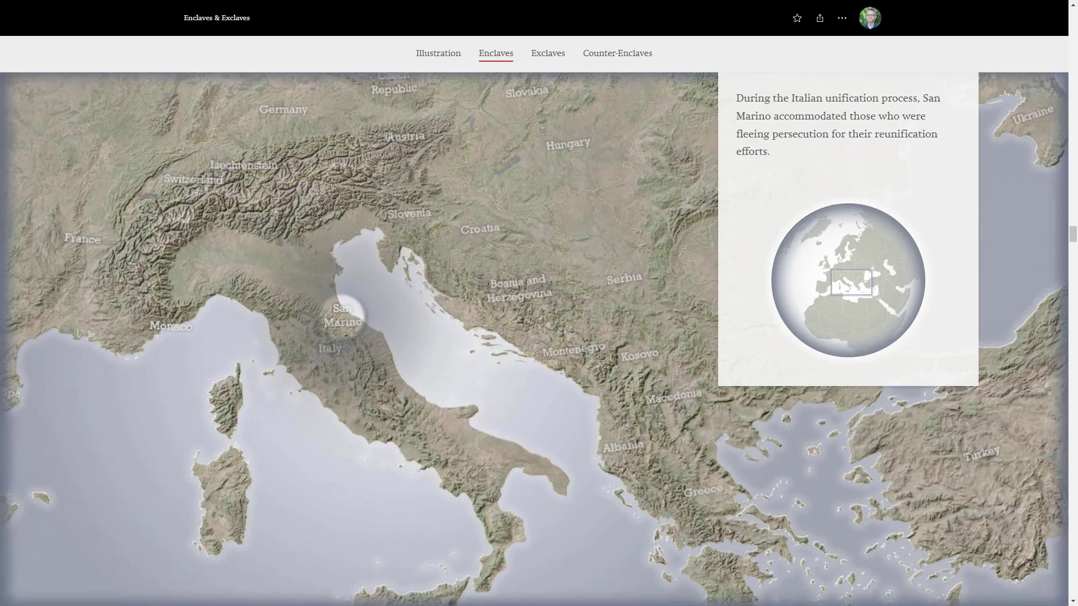
scroll(539, 337, down, 8)
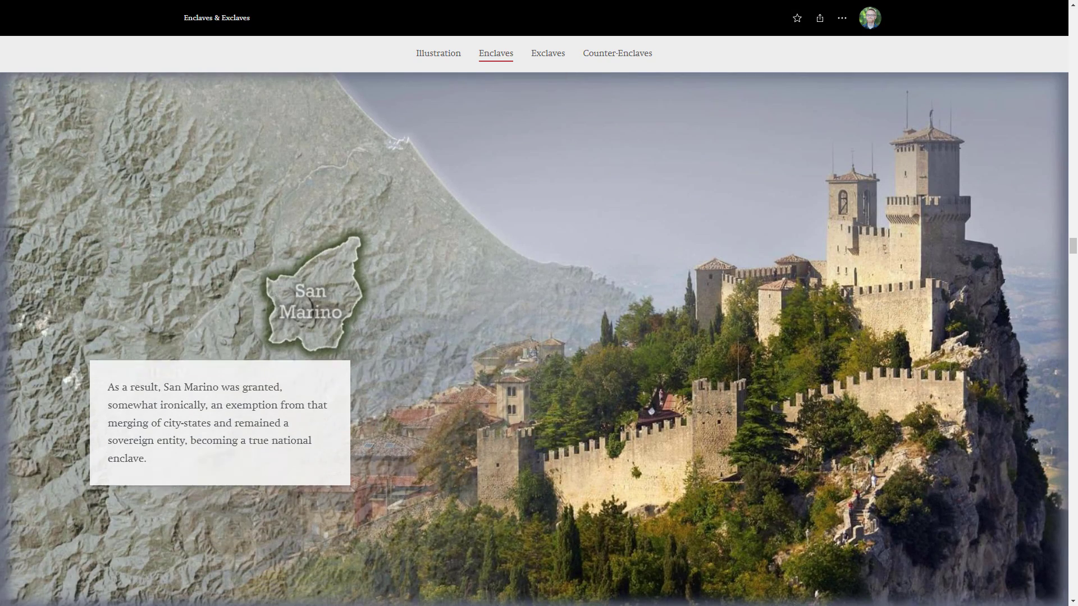
scroll(539, 337, down, 10)
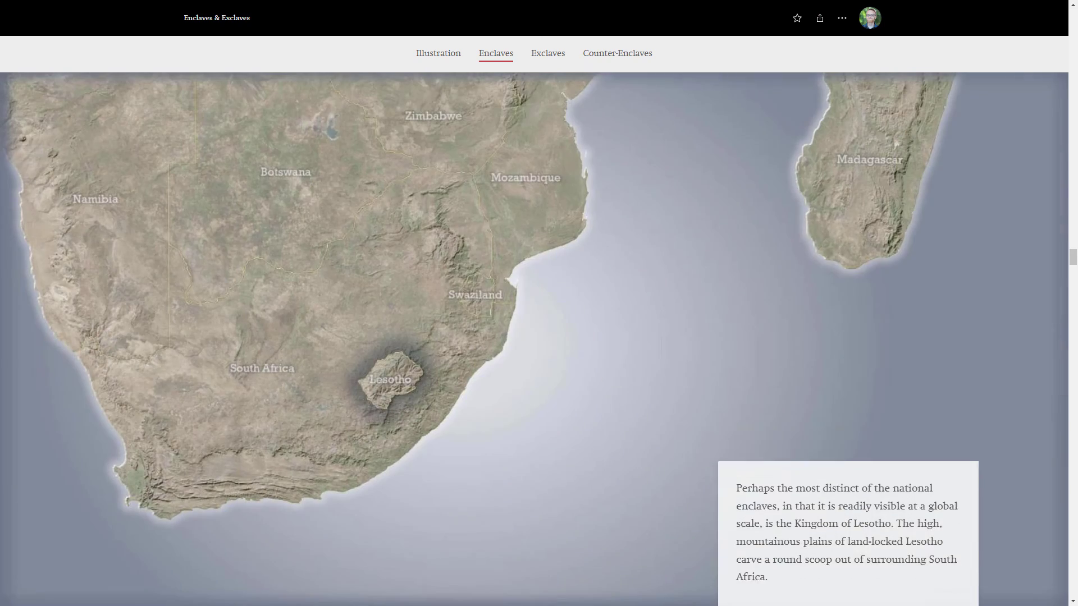
scroll(538, 337, down, 7)
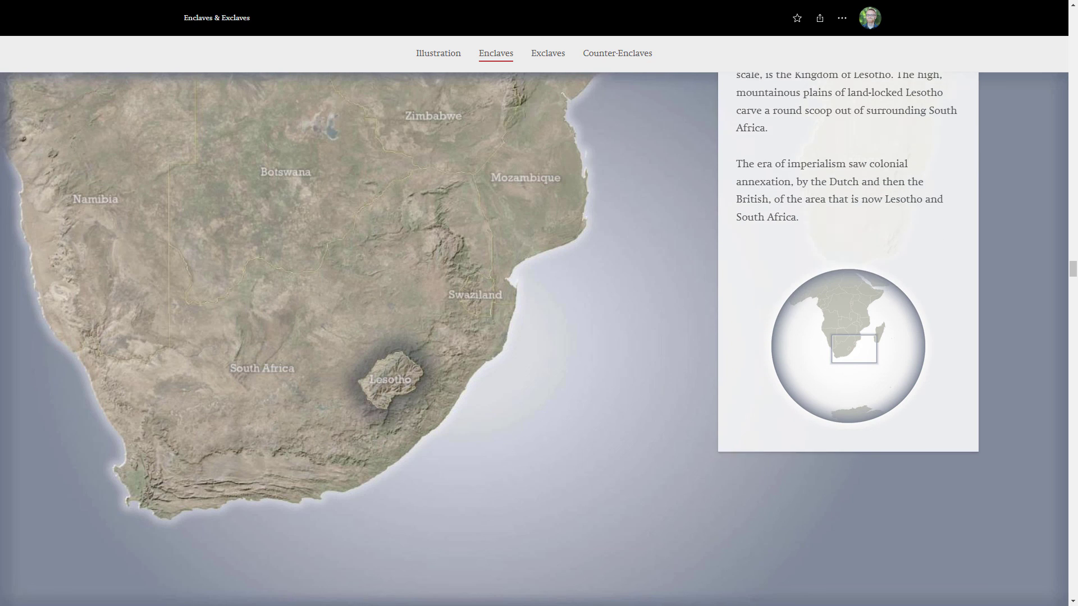
scroll(539, 337, down, 8)
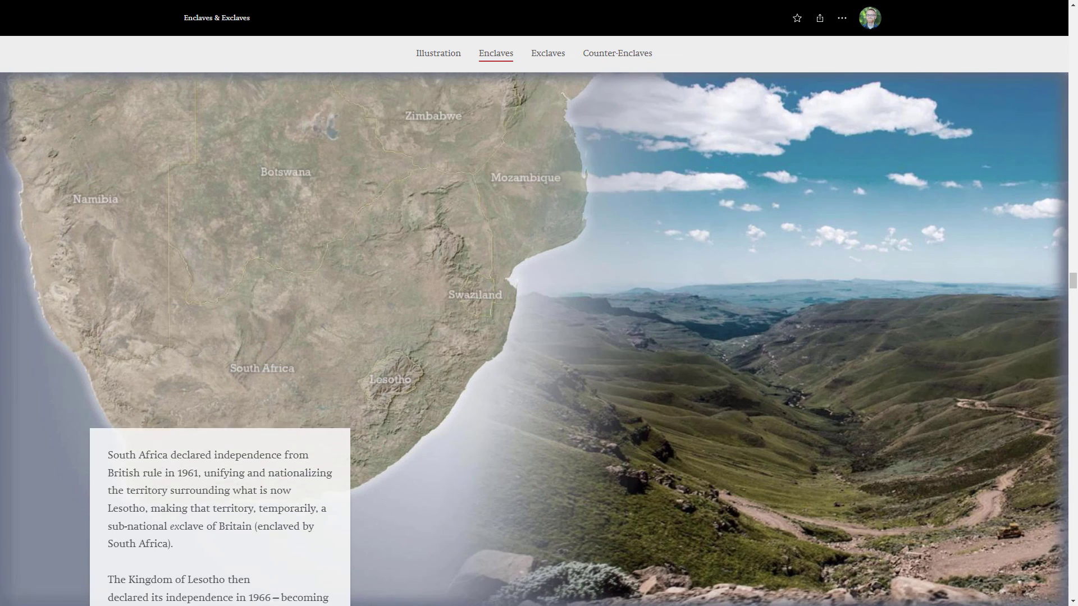
scroll(539, 337, down, 10)
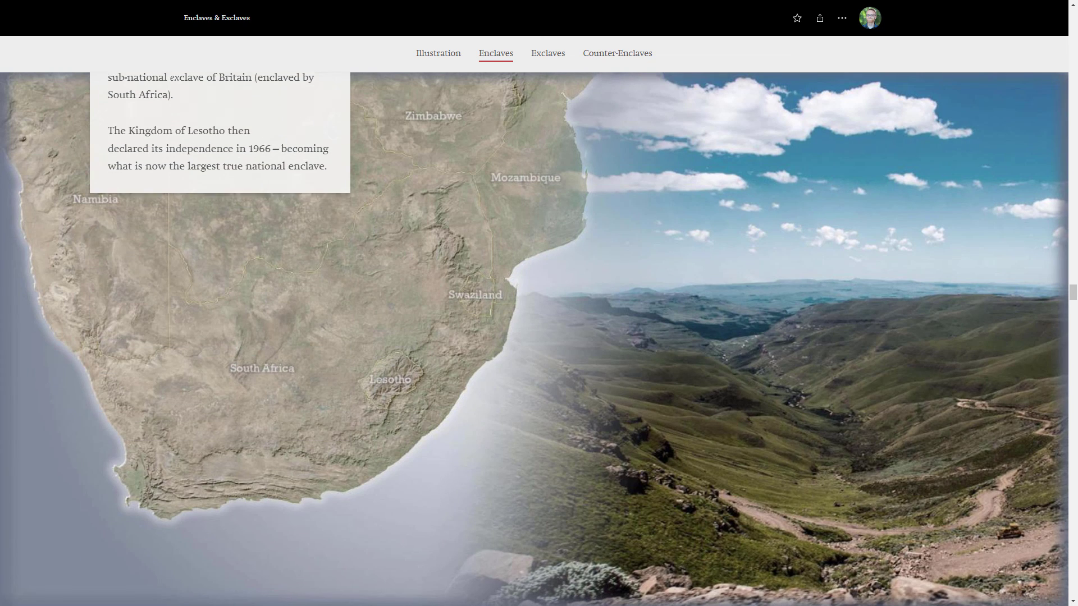